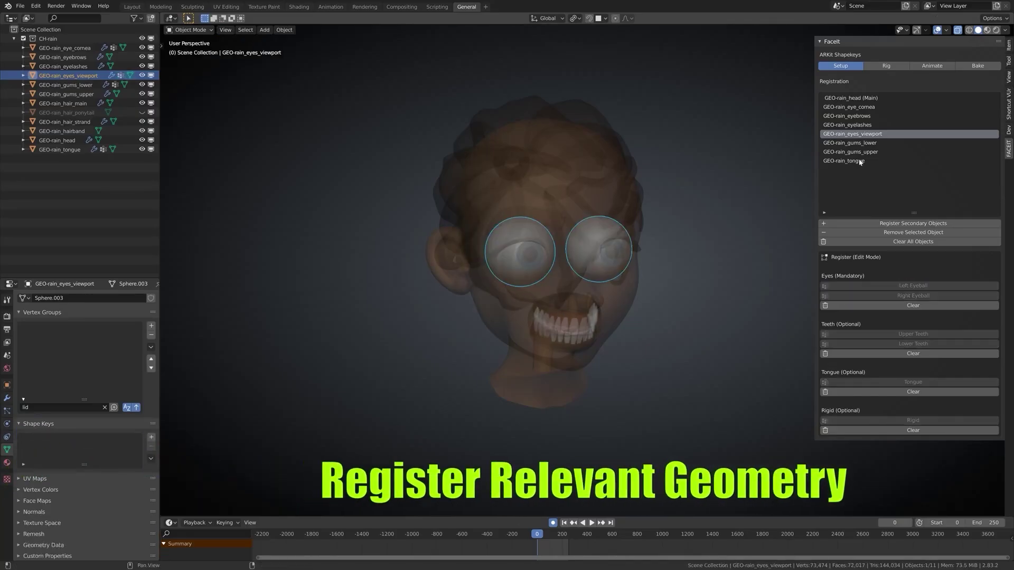
Register the tongue mesh as a secondary object for FaceIt facial rigging
click(844, 161)
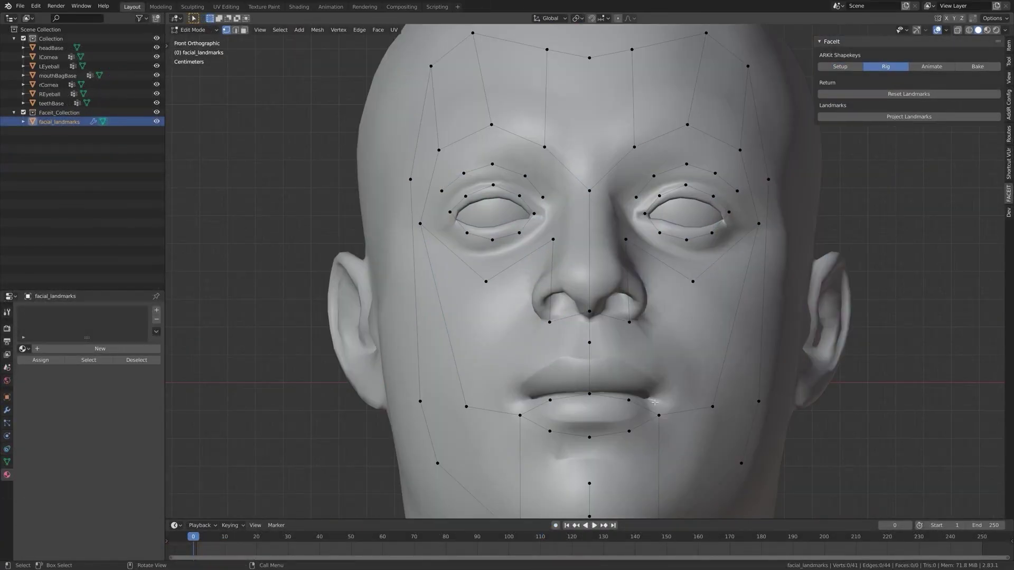
Select the mouth landmarks, project the landmarks onto the face, and return to rigging
drag(450, 293, 545, 351)
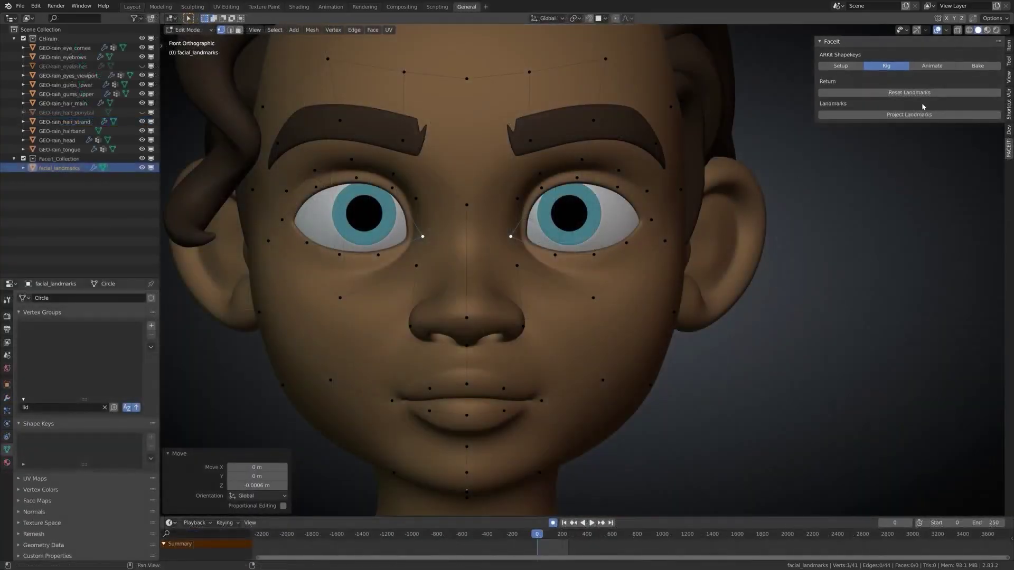
click(928, 115)
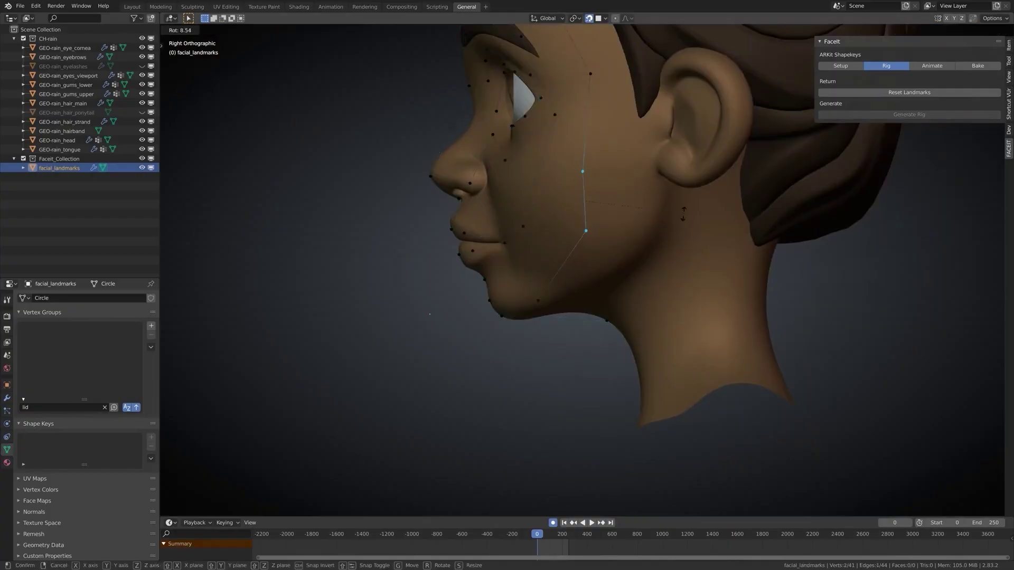
click(606, 76)
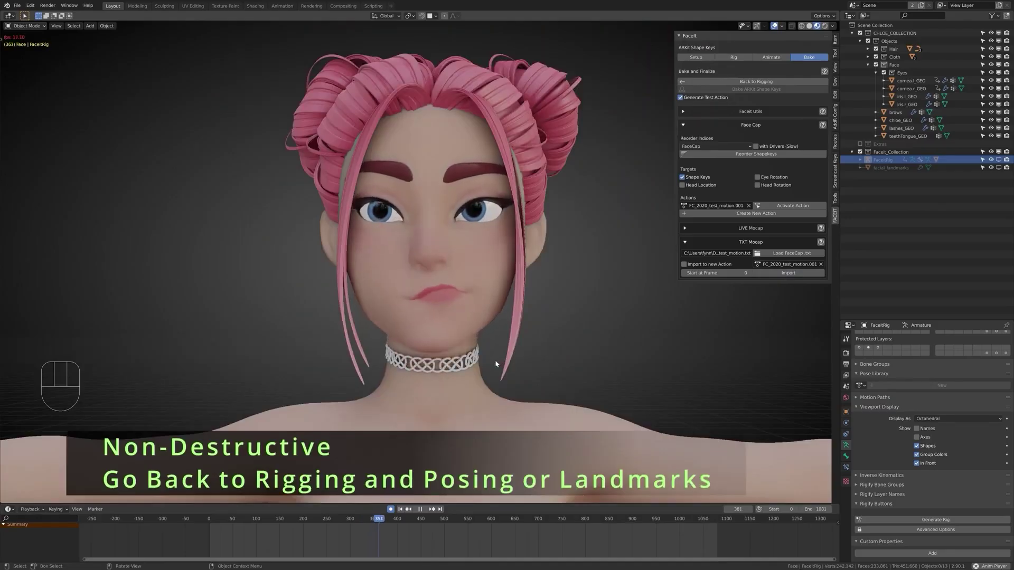
click(754, 83)
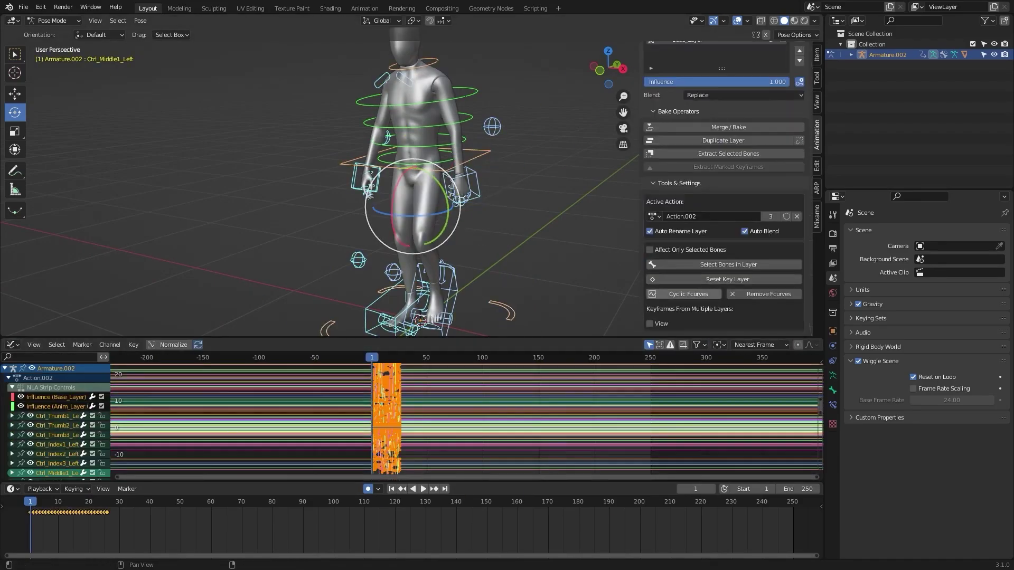
Name a new layer 'Nodding', preview the playback, and fade its influence down and up
text(Nodding)
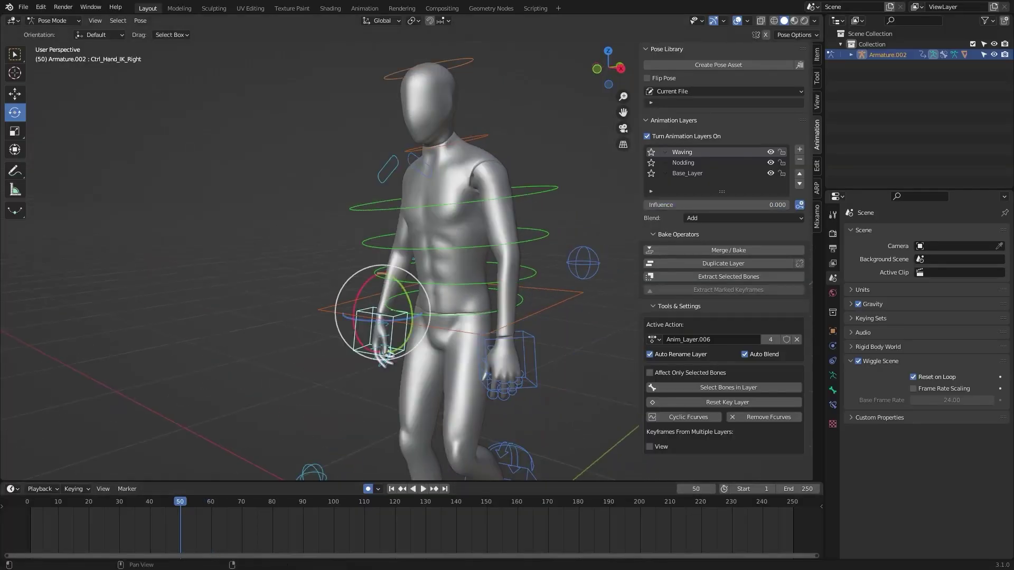
key(space)
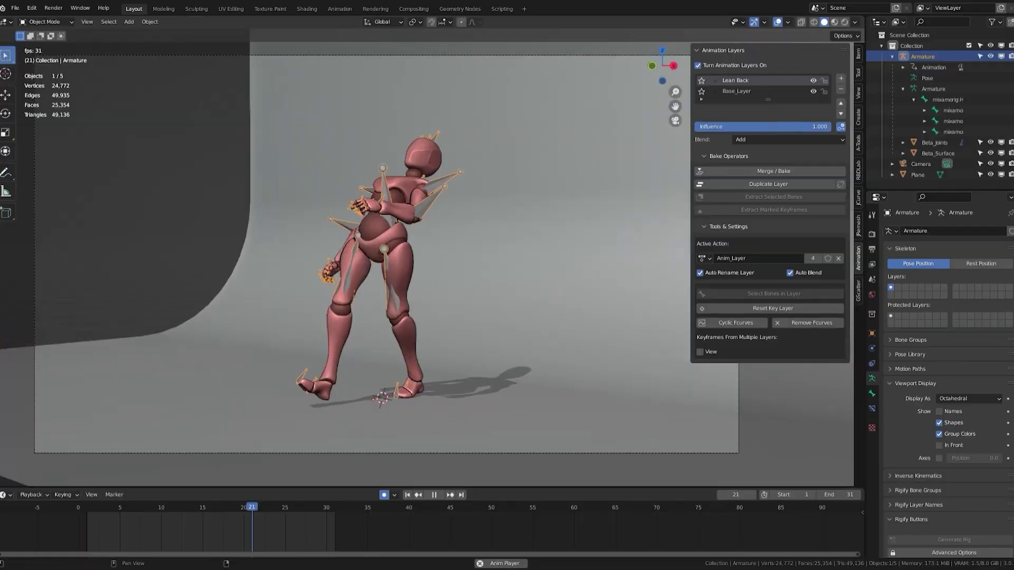
drag(823, 126, 695, 126)
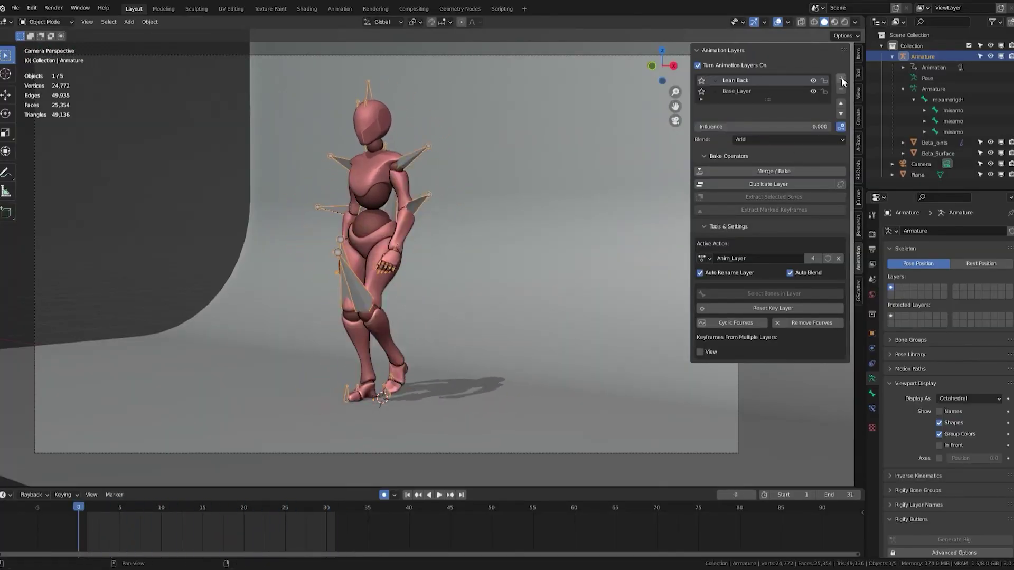
Pose the head rotation and keyframe the head turn at frame 15
click(45, 56)
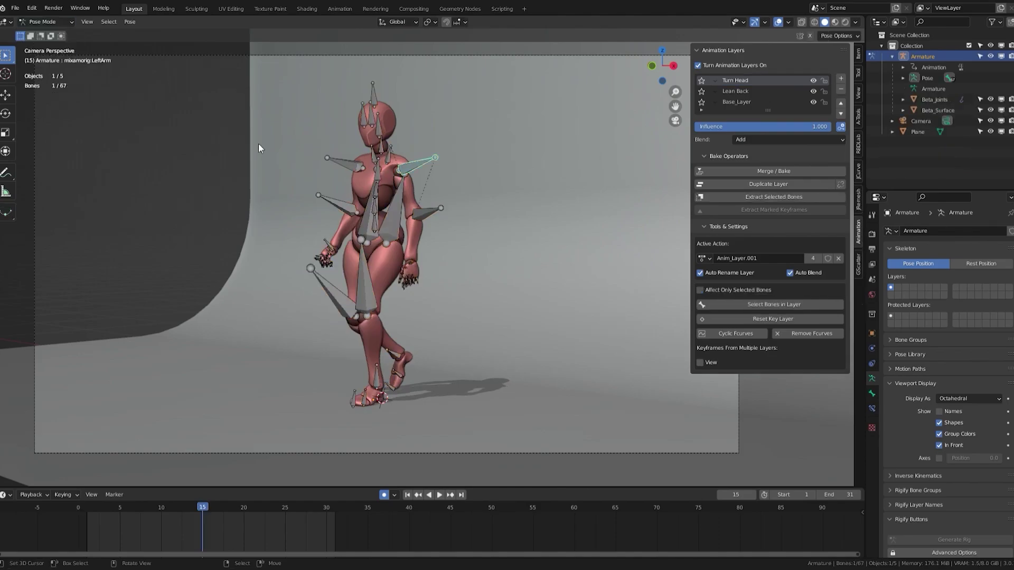
scroll(376, 120, up, 4)
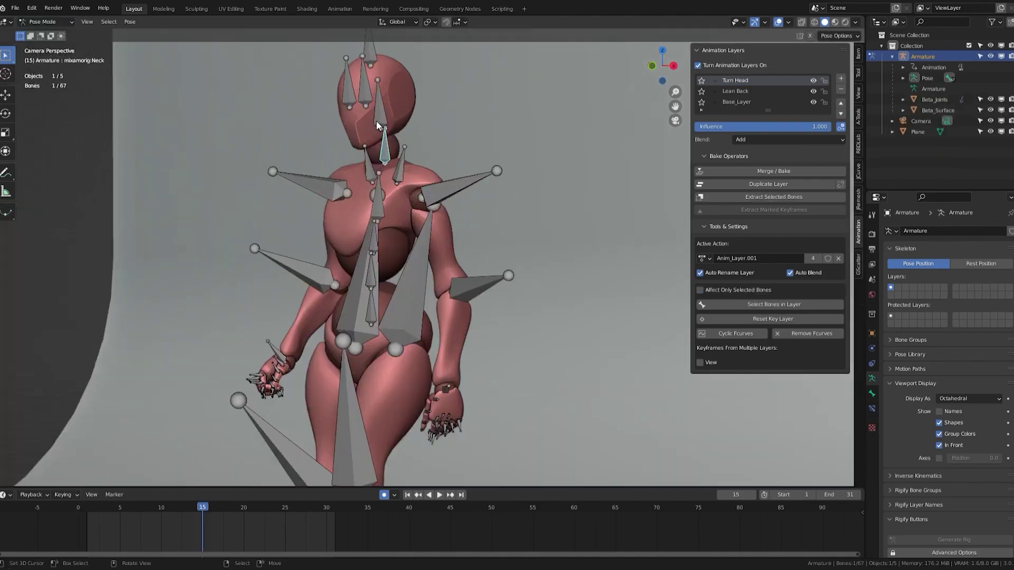
click(444, 148)
key(space)
scroll(375, 349, down, 4)
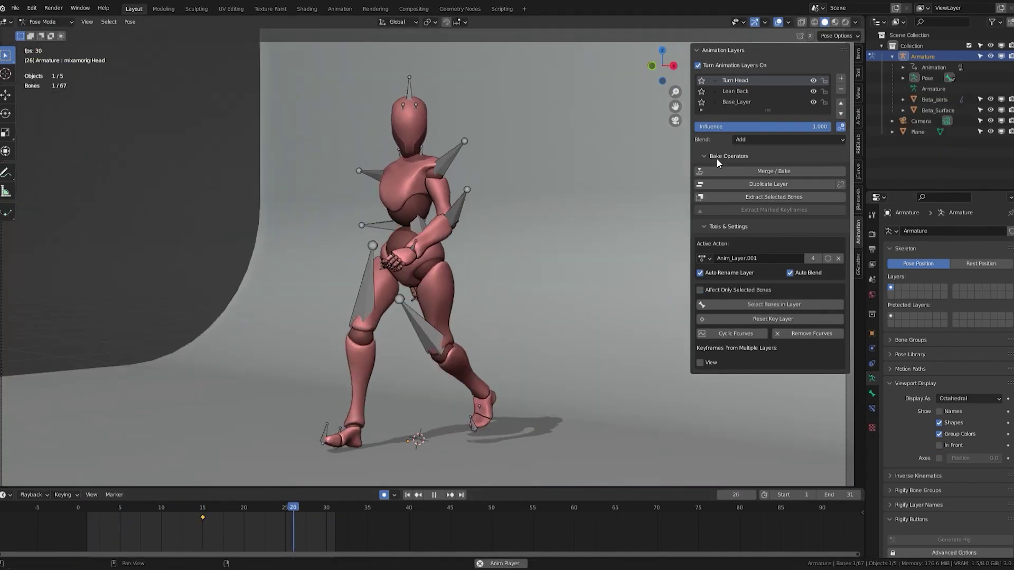
Lower the Lean Back layer's influence to about half
click(769, 91)
drag(770, 126, 759, 126)
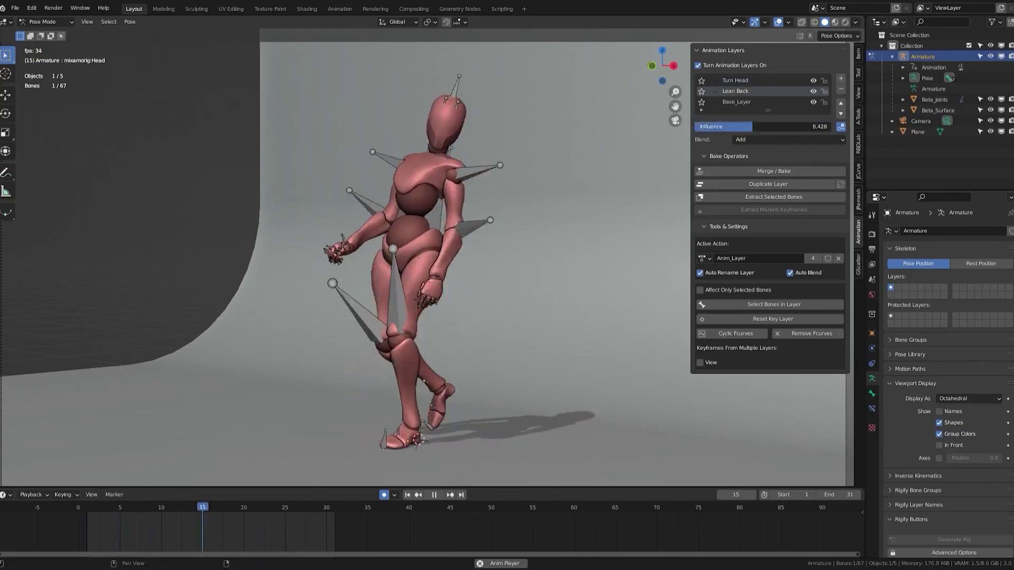
click(760, 81)
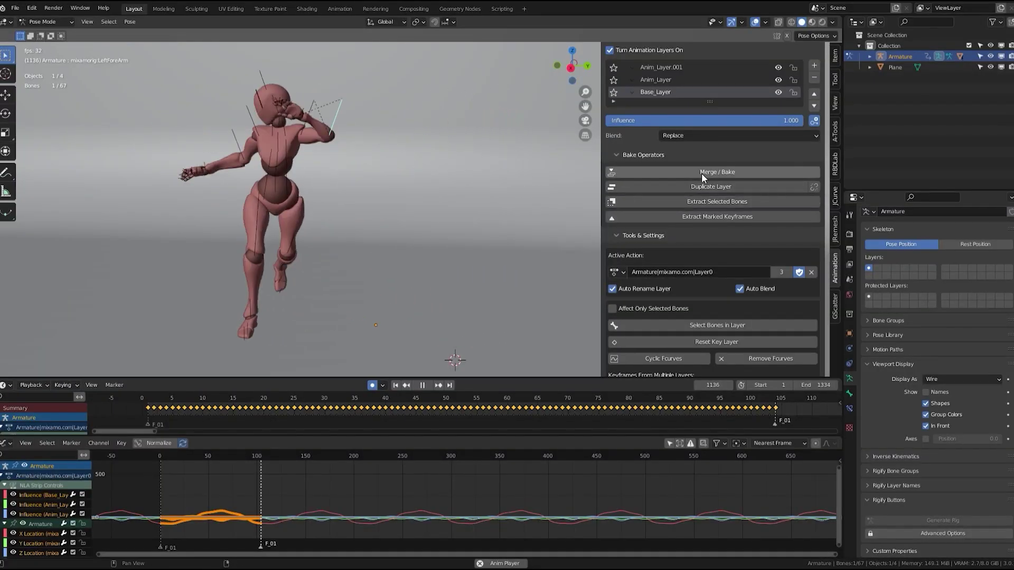
Merge the layers down with Anim Layers bake type, Merge Cyclic and Smart Bake enabled
click(701, 173)
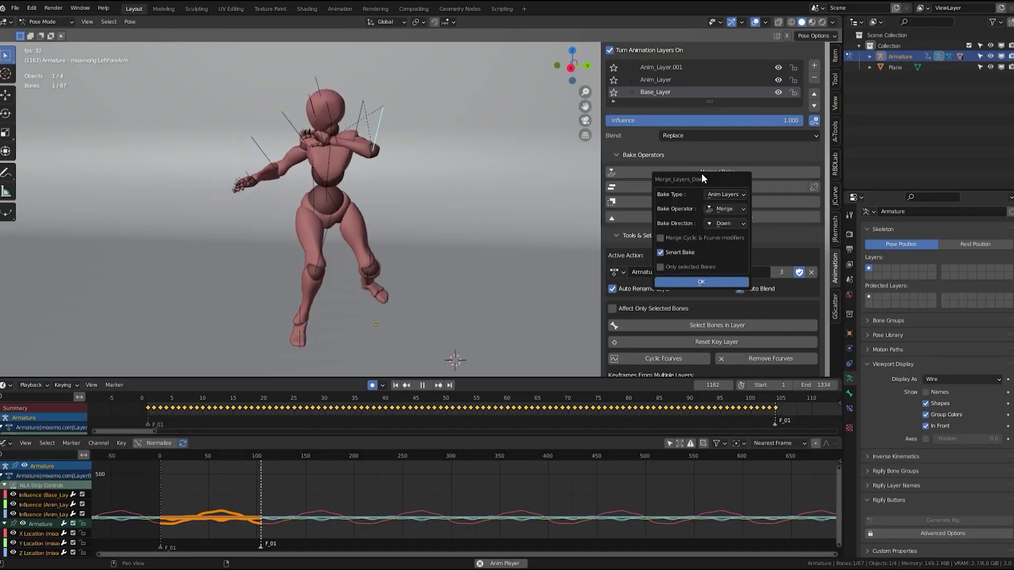
click(742, 194)
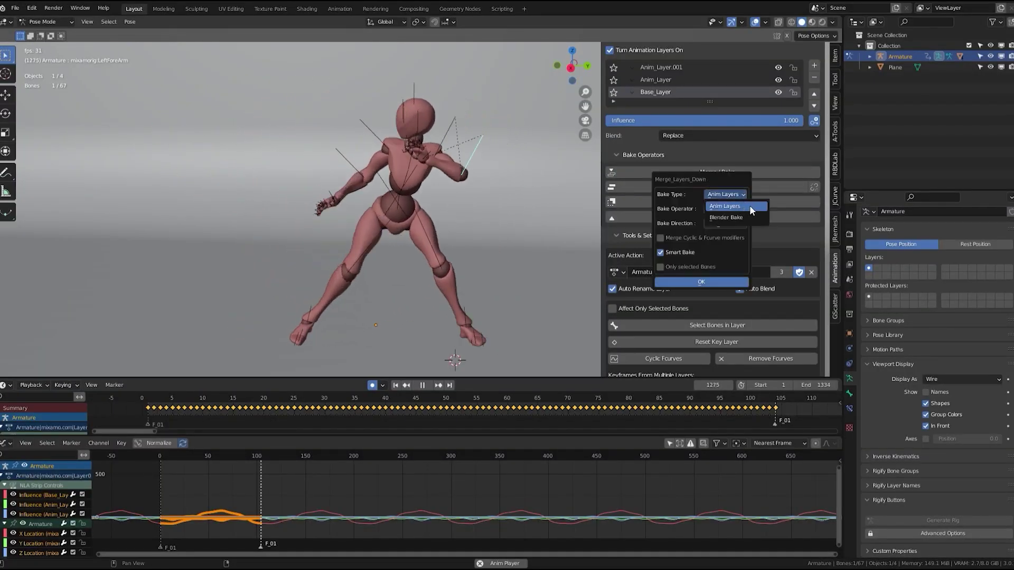
click(745, 215)
click(733, 194)
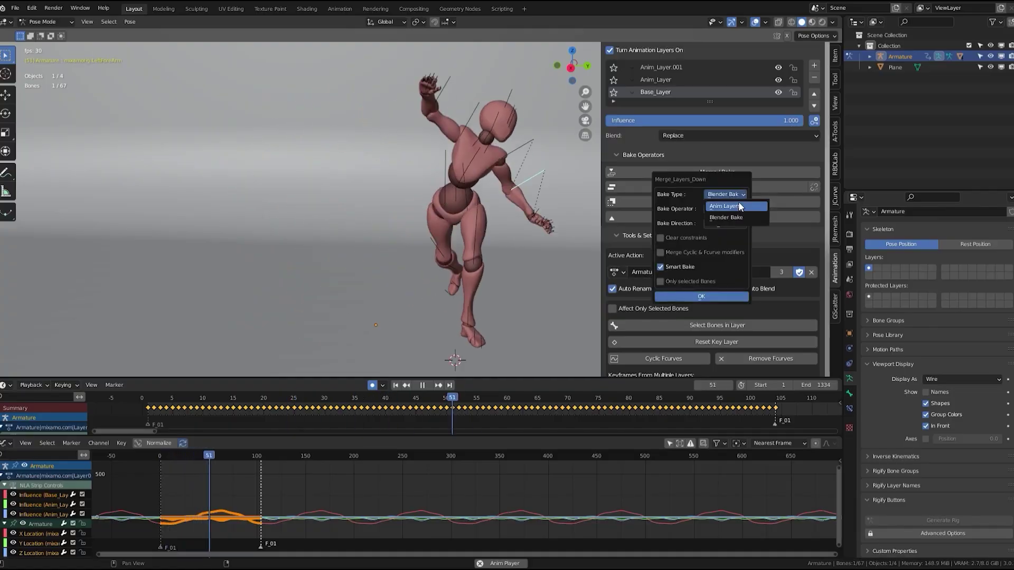
click(736, 207)
click(734, 208)
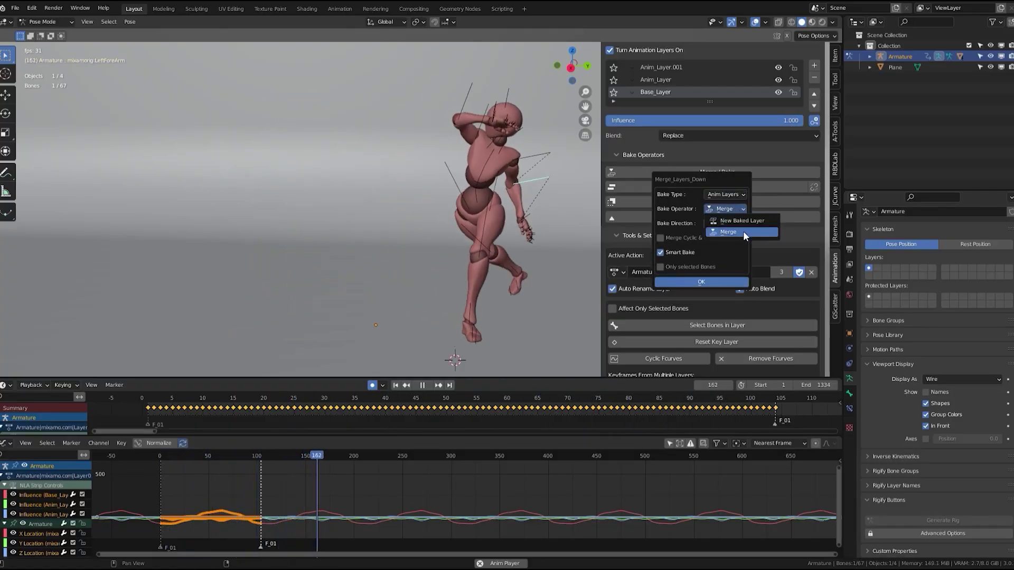
click(738, 232)
click(741, 221)
click(739, 243)
click(660, 237)
click(660, 253)
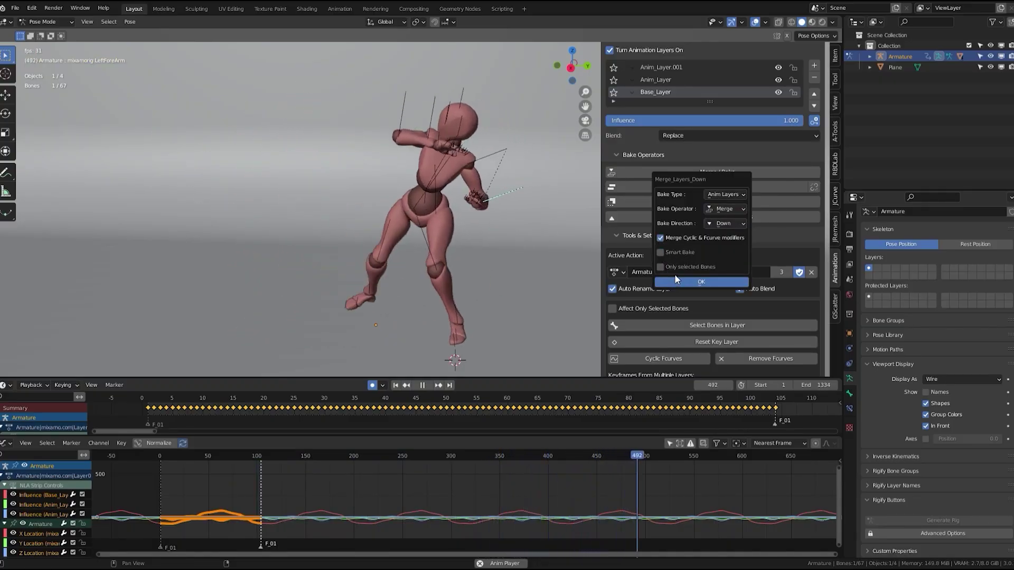
click(704, 282)
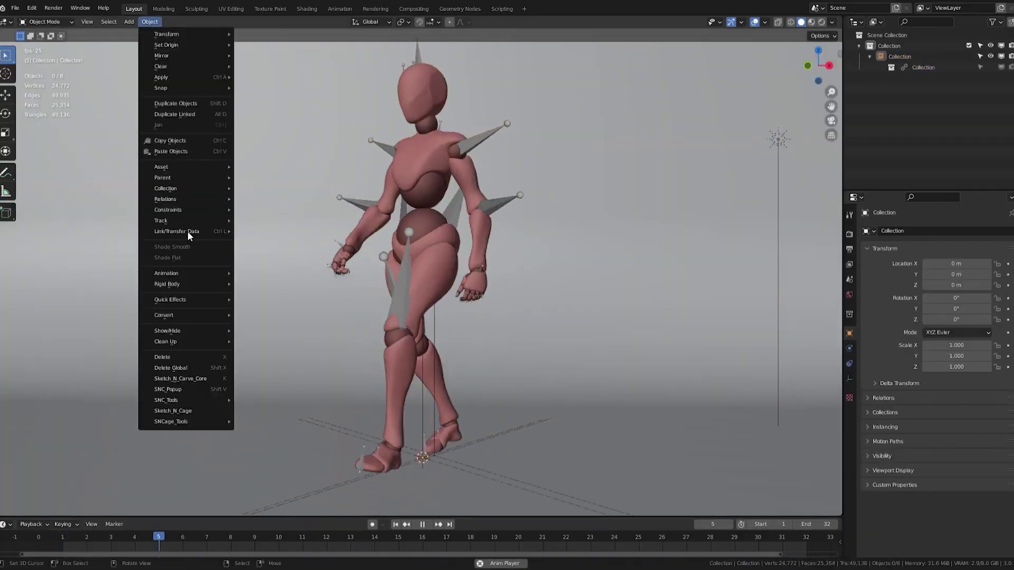
Make the linked character local, play the extracted layer, and make its curves cyclic
mouse_move(227, 198)
click(260, 198)
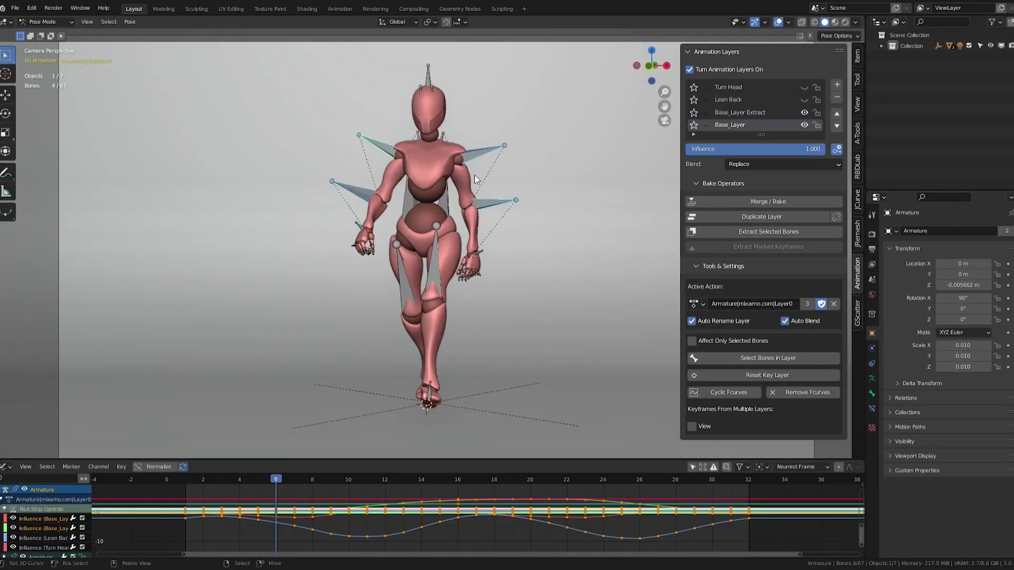
key(space)
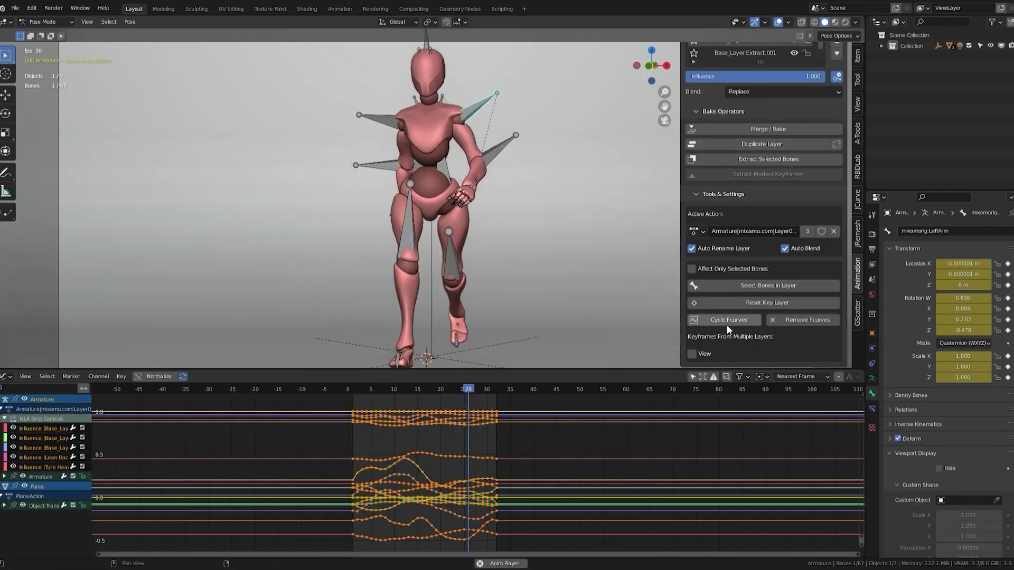
click(726, 325)
Replay the bone-dynamics jiggle from the start frame with overlays hidden, then the ninja scene
scroll(560, 468, down, 2)
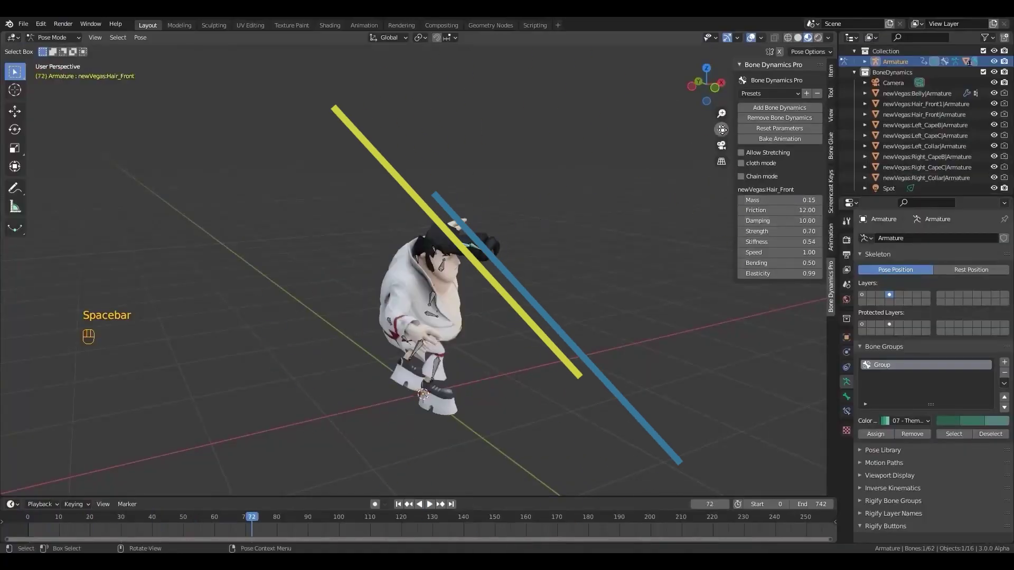
key(shift+Left)
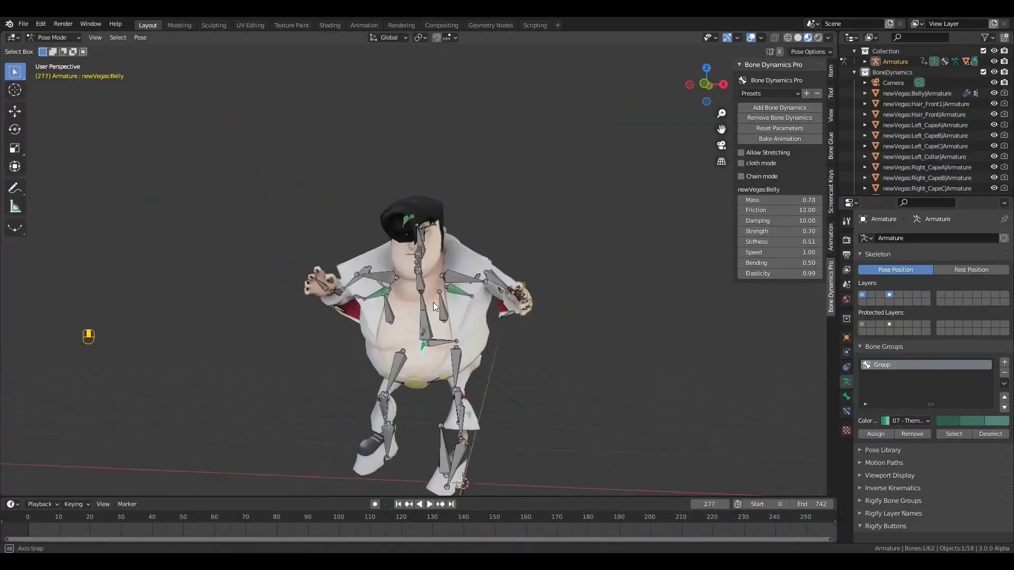
key(space)
key(shift+Left)
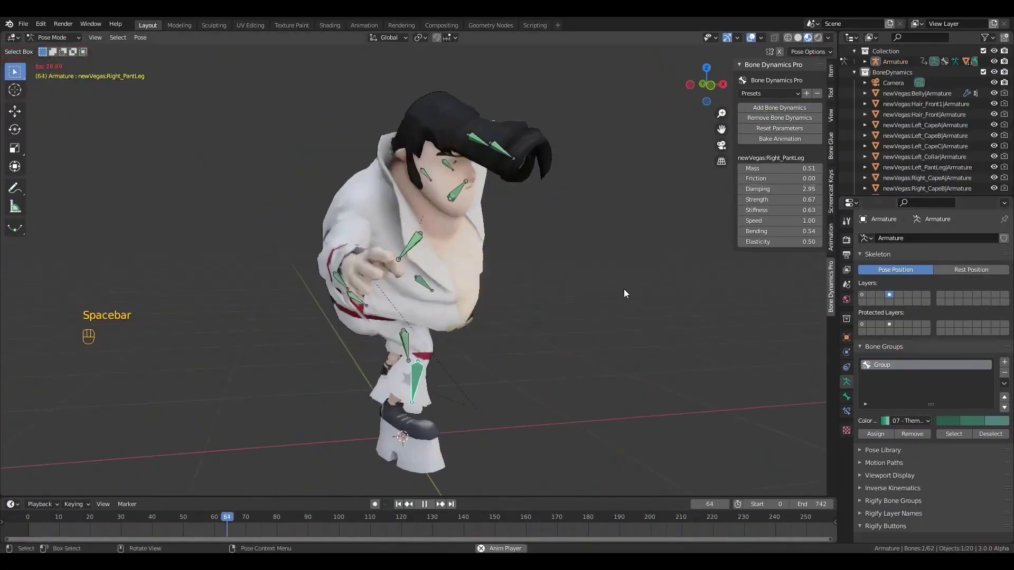
click(751, 38)
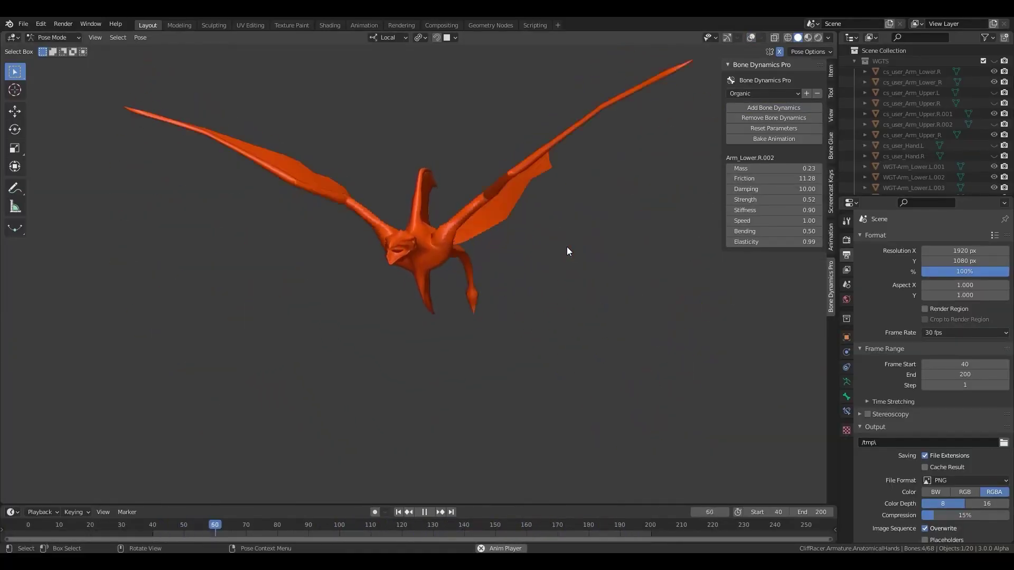
key(shift+Down)
key(shift+Left)
key(space)
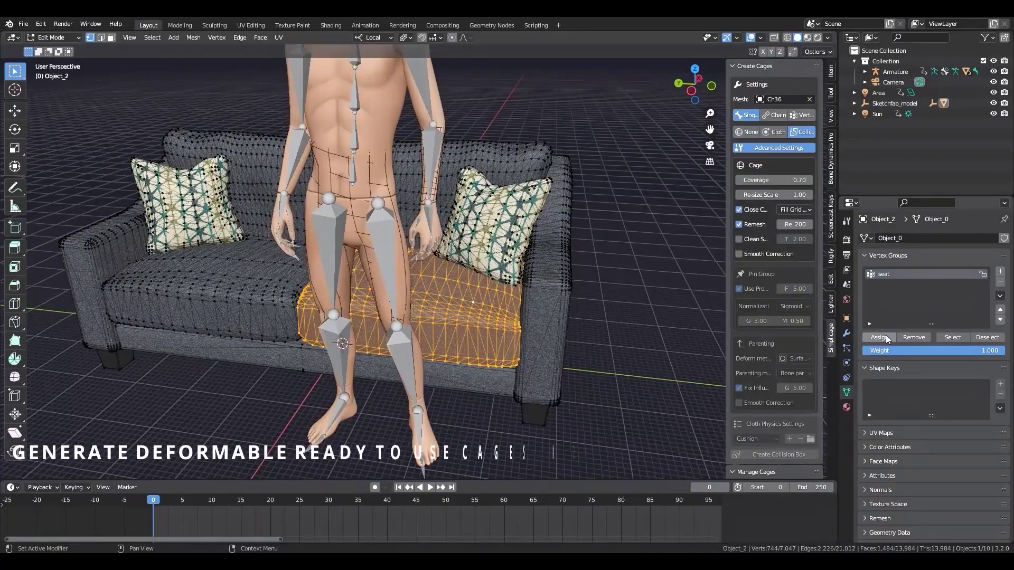
Rename the couch's vertex group to 'cushion', return to object mode, and clear the cage mesh
double_click(886, 284)
text(cushion)
key(Return)
key(Tab)
click(809, 100)
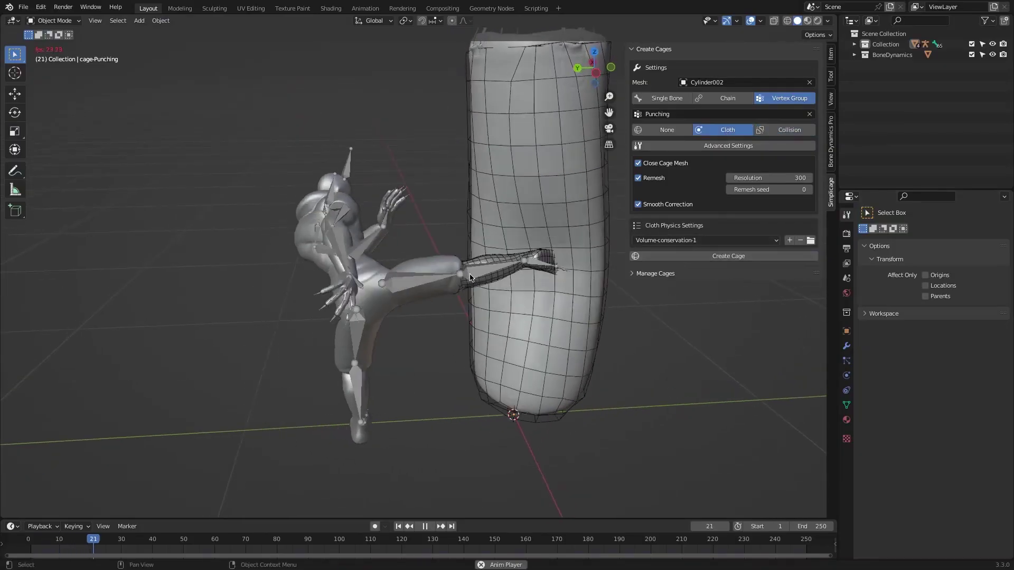
Select the punching bag and inspect its modifier stack and cloth physics settings
key(Escape)
click(476, 274)
click(846, 347)
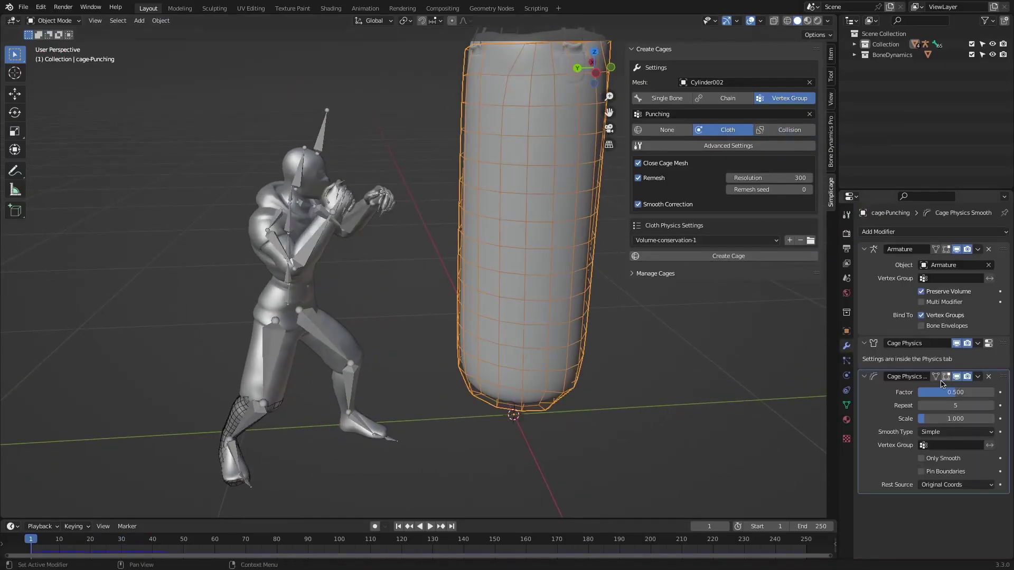
key(ctrl+Tab)
key(ctrl+Tab)
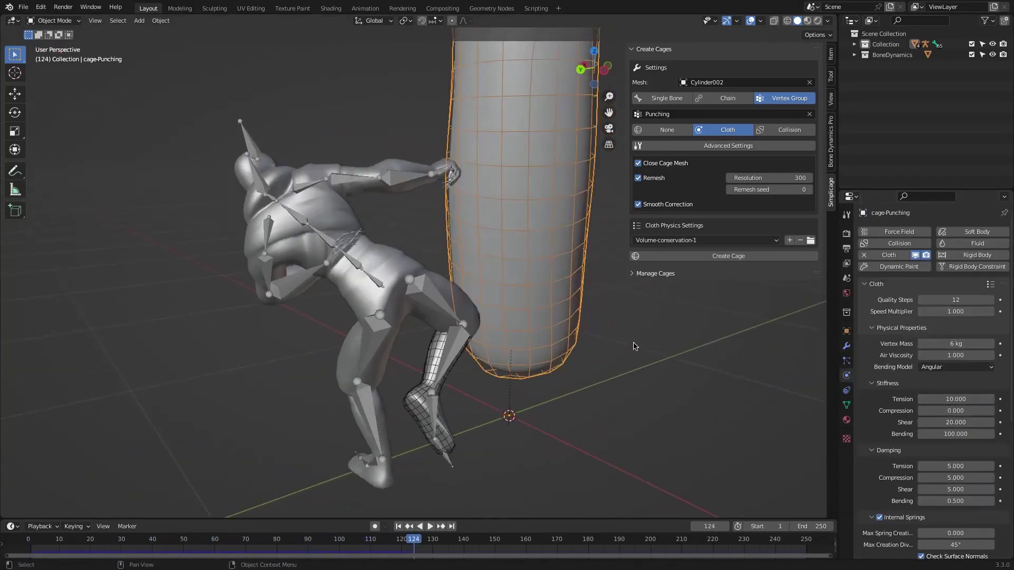
Switch to Material Preview shading and replay the kick animation from the start
key(Escape)
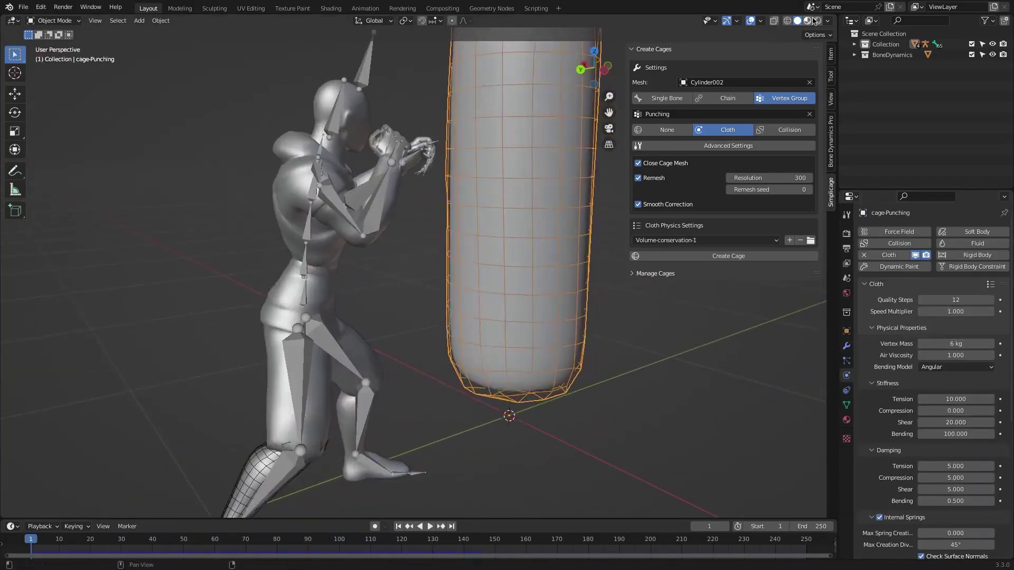
click(808, 20)
key(ctrl+z)
key(space)
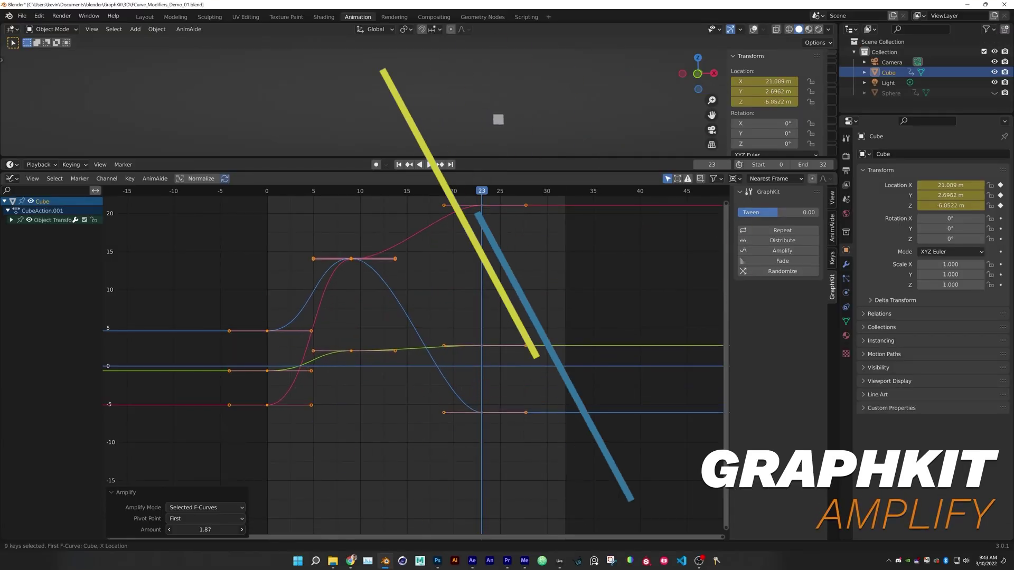
Reduce the amplify amount, add a repeat cycle, and distribute the selected keys evenly in time
drag(205, 529, 174, 529)
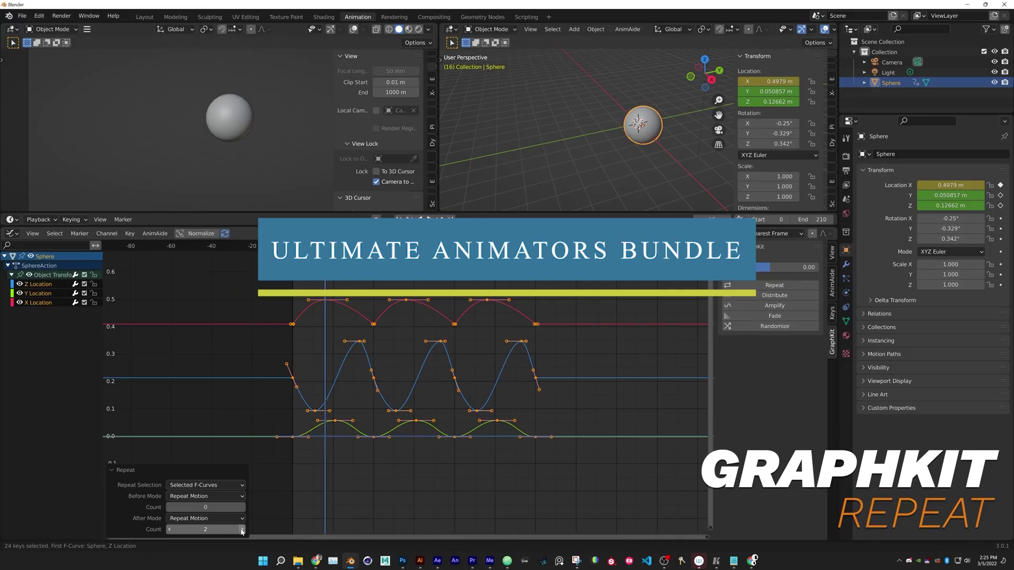
click(242, 530)
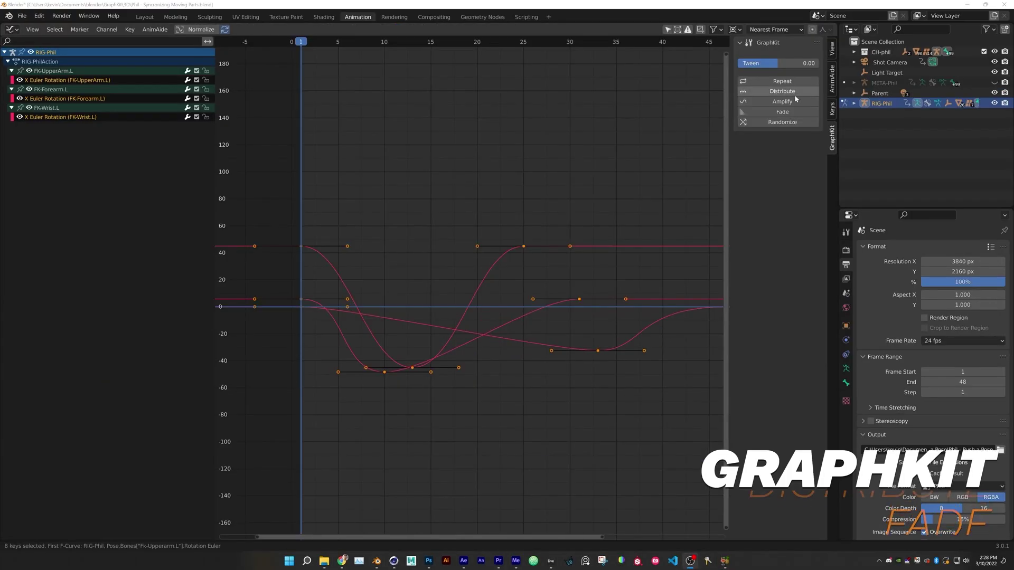
click(794, 93)
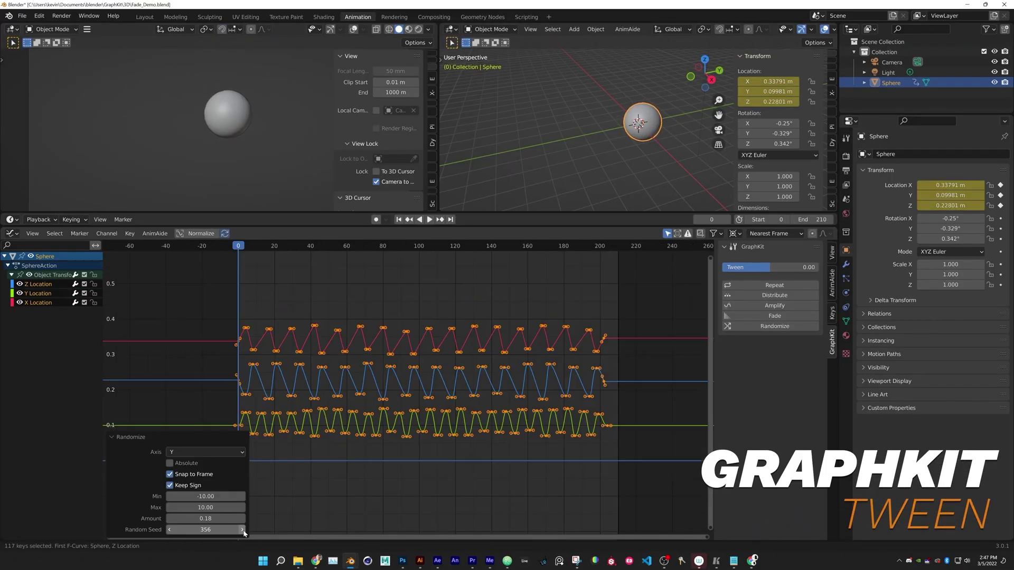
Randomize the selected curves, stepping the random seed five times
click(242, 530)
click(242, 529)
click(243, 529)
click(242, 530)
click(242, 530)
click(243, 529)
click(242, 529)
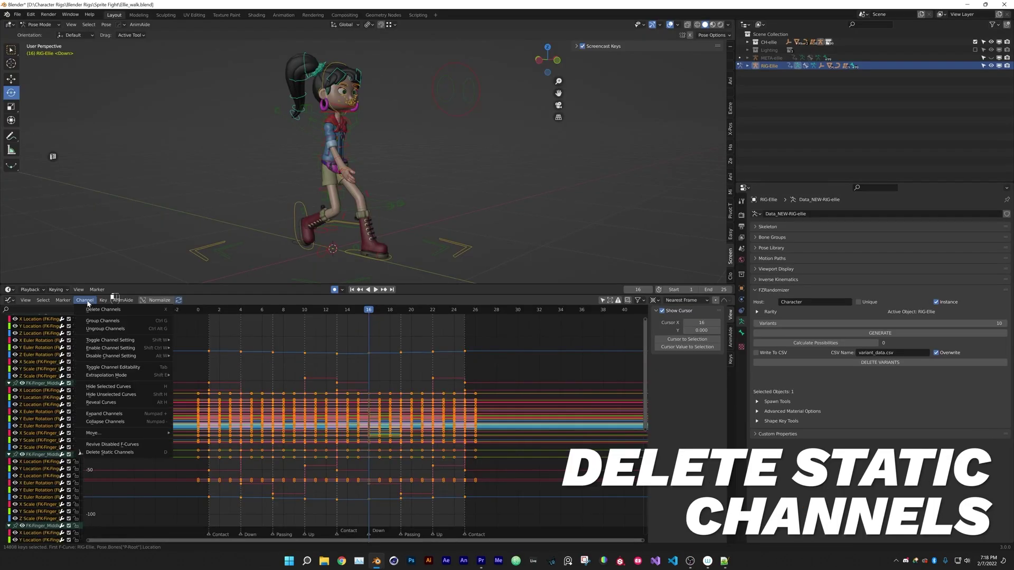
Delete static channels and keyframe the location of all selected cubes
click(152, 452)
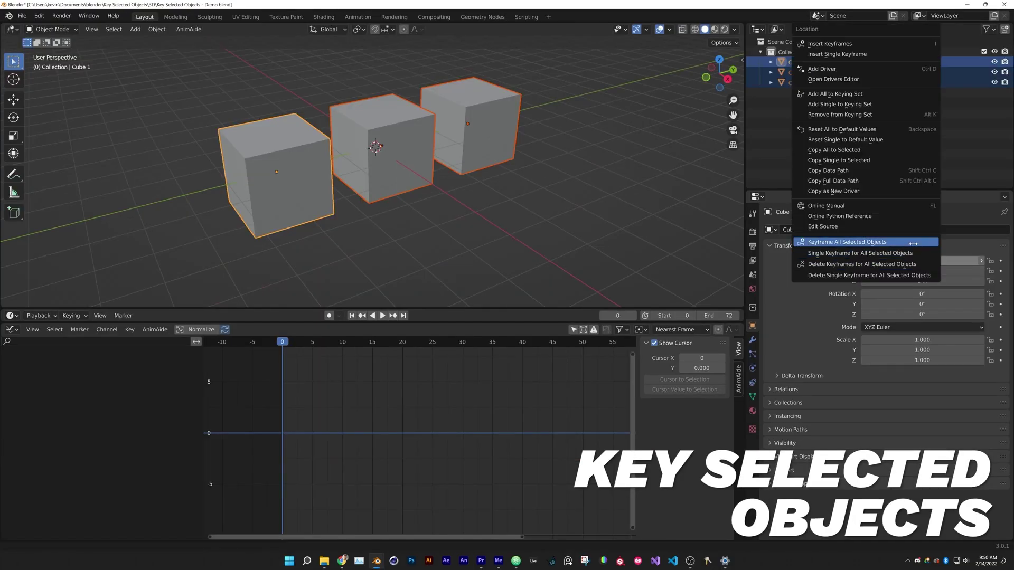
click(914, 242)
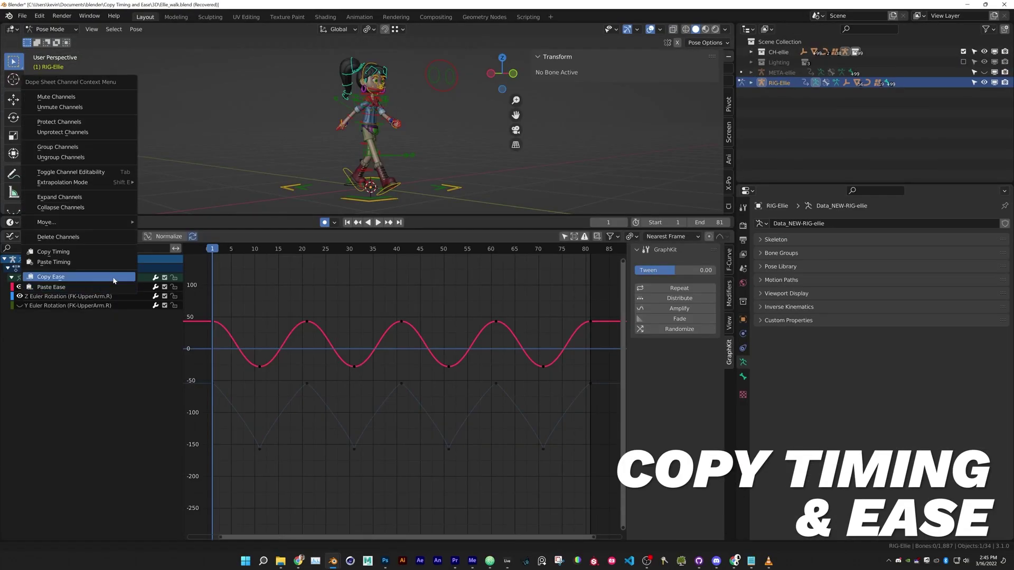
Copy the easing from the current curve and paste it onto the upper-arm curve
click(114, 279)
right_click(106, 299)
click(107, 307)
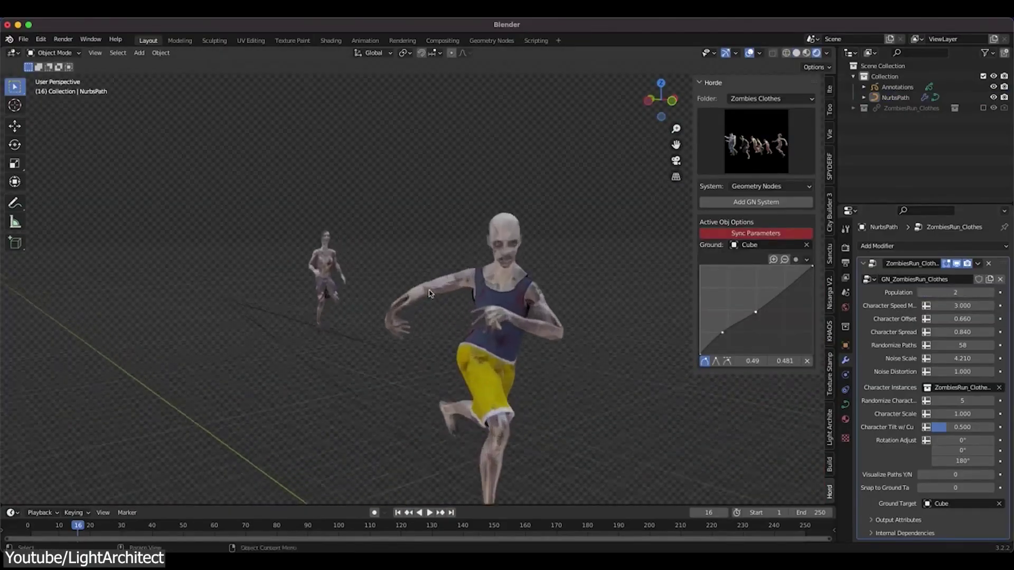
Zoom out to view the two zombie runners following the NurbsPath
scroll(429, 294, down, 2)
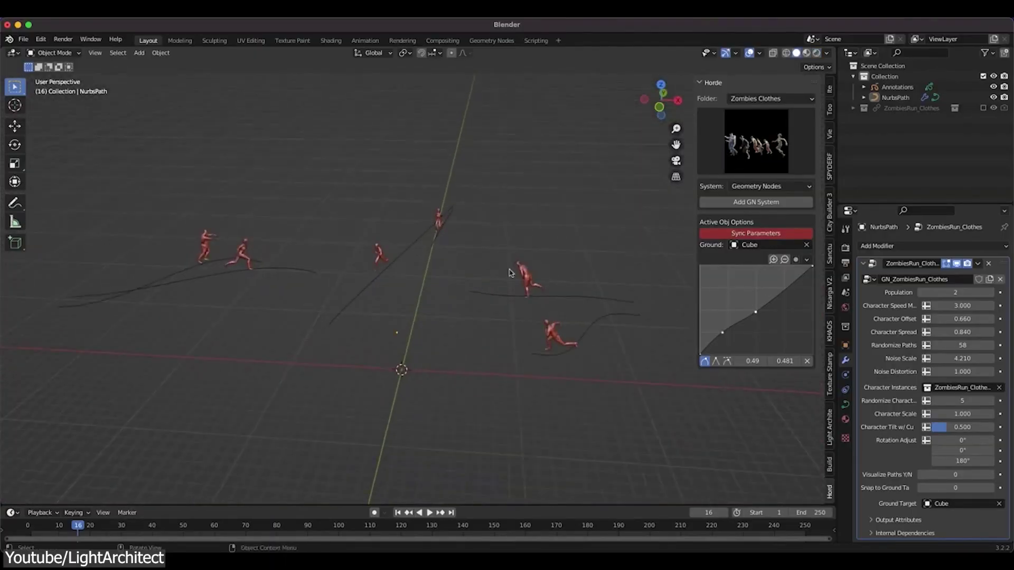
Delete the zombie crowd and add a Humans Swim crowd along a path
key(Delete)
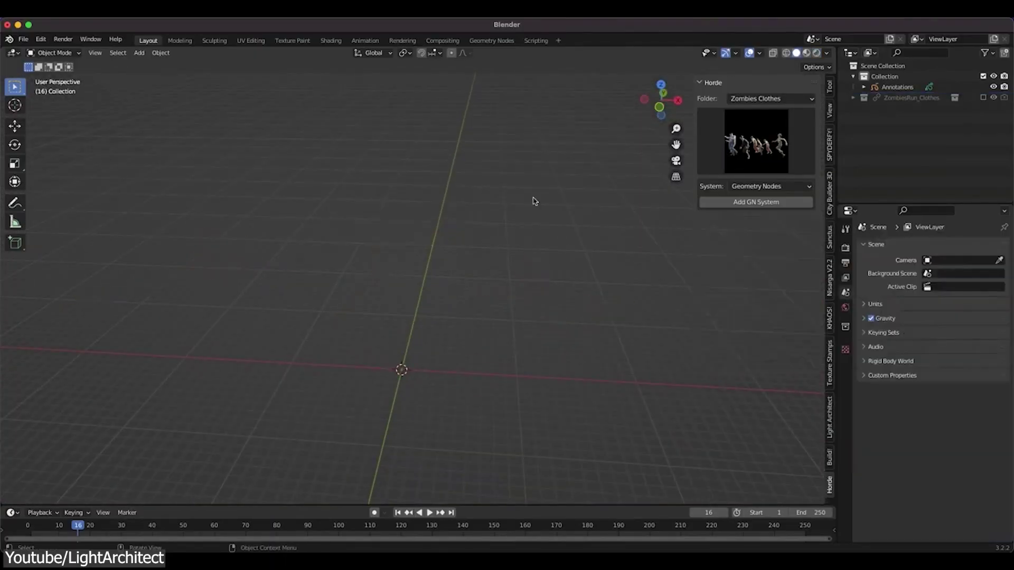
click(759, 125)
click(755, 140)
click(785, 208)
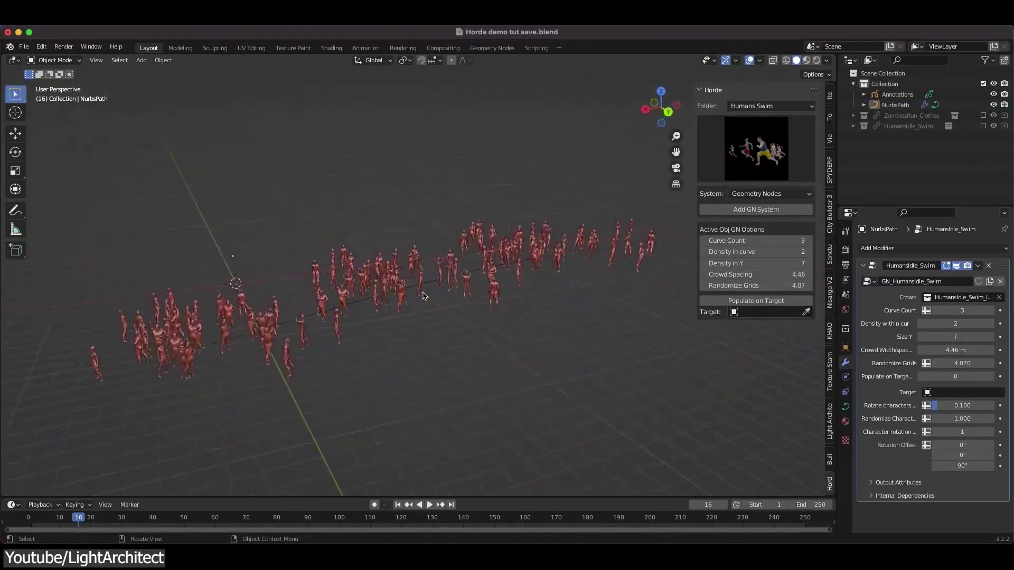
Put the crowd path in edit mode and lower the crowd density along the curve
click(575, 256)
click(53, 60)
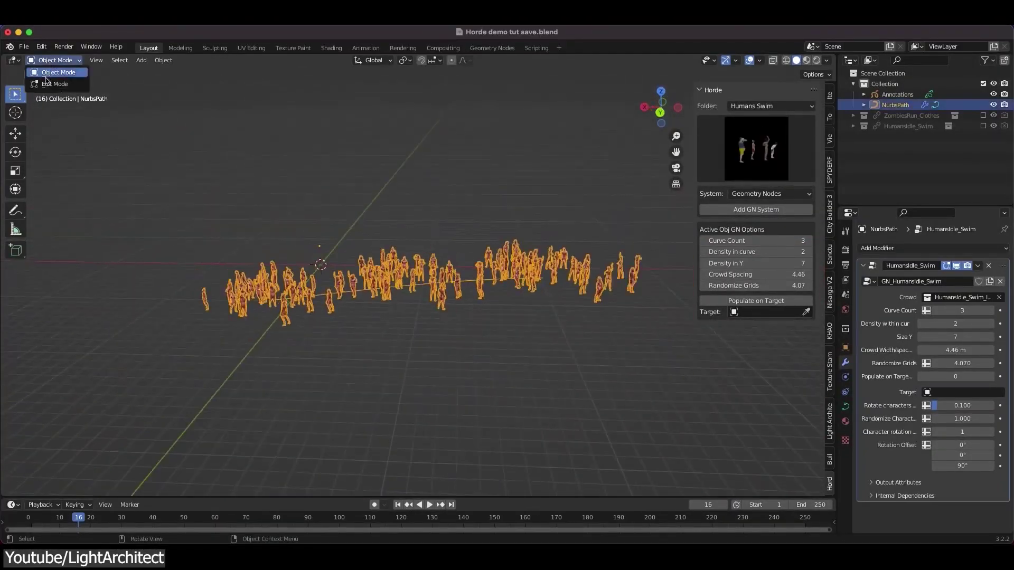
click(32, 70)
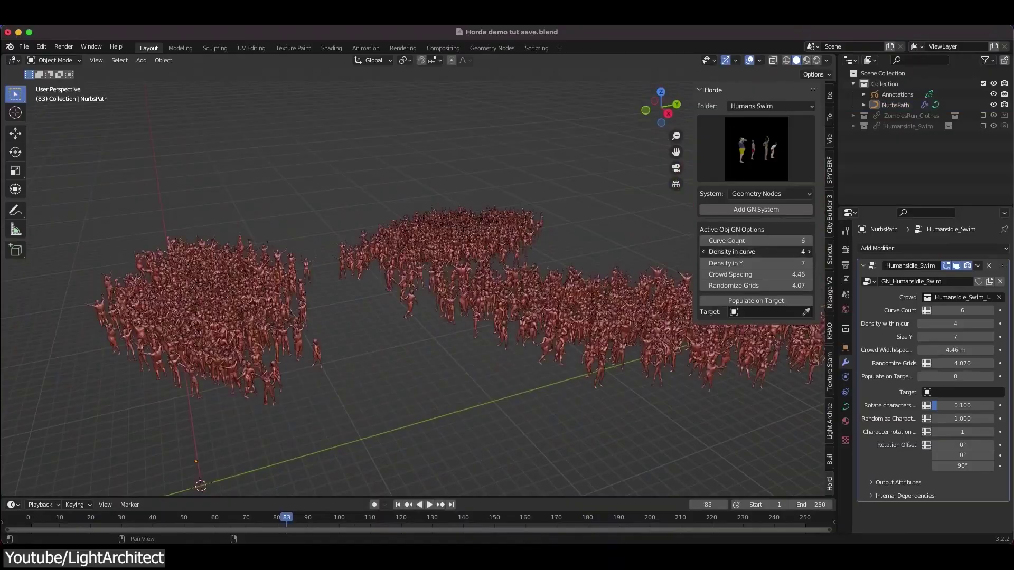
click(704, 252)
middle_drag(633, 217, 571, 238)
Add a Humans Prof boid crowd system, check its particle cache, and play the simulation
click(771, 106)
click(760, 113)
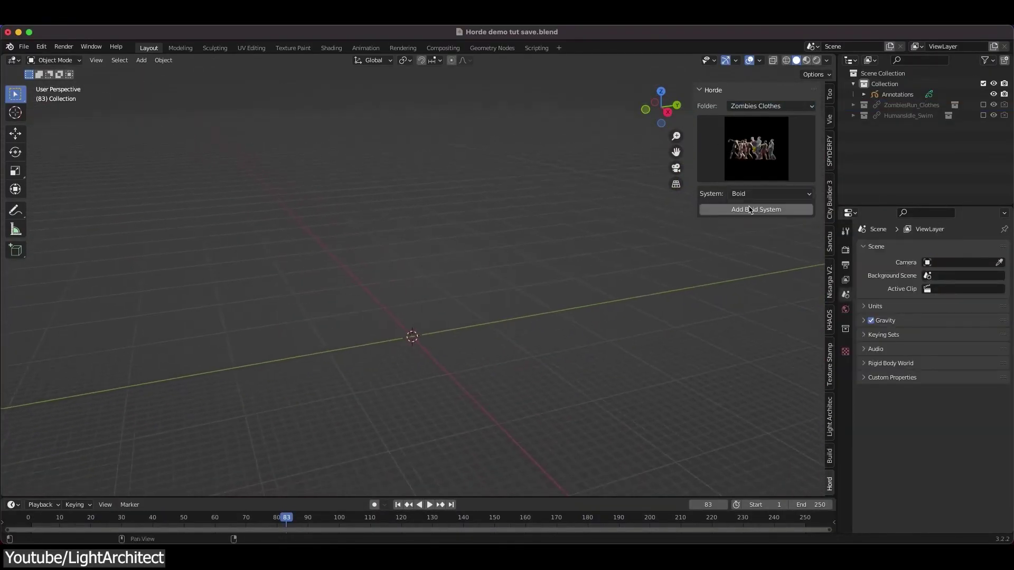
click(770, 106)
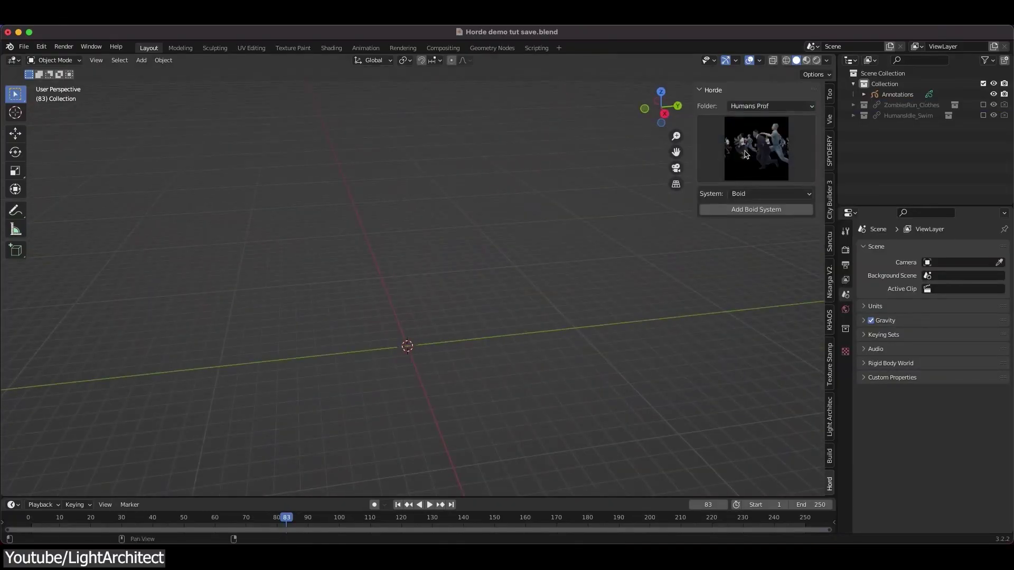
click(756, 210)
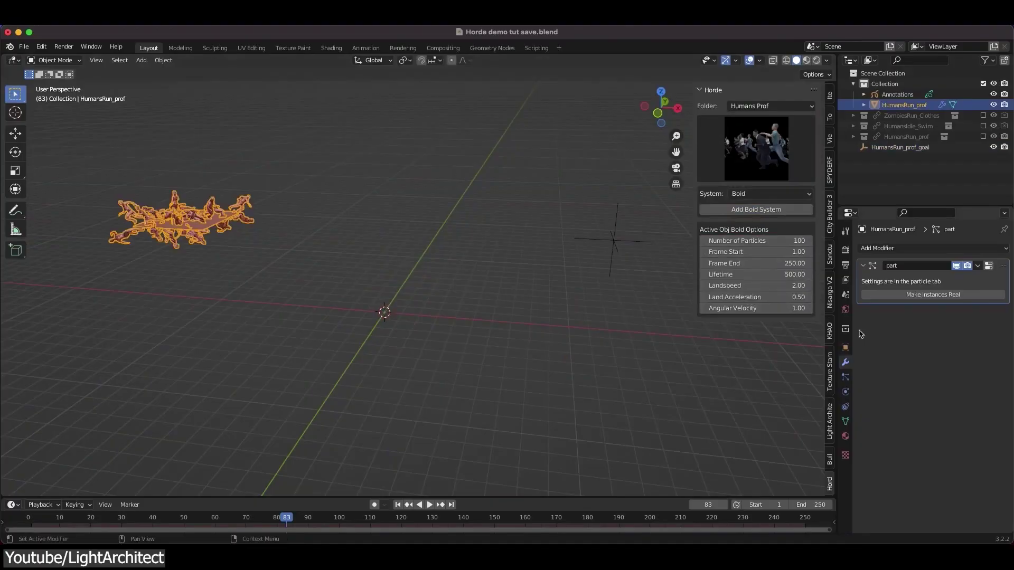
click(845, 377)
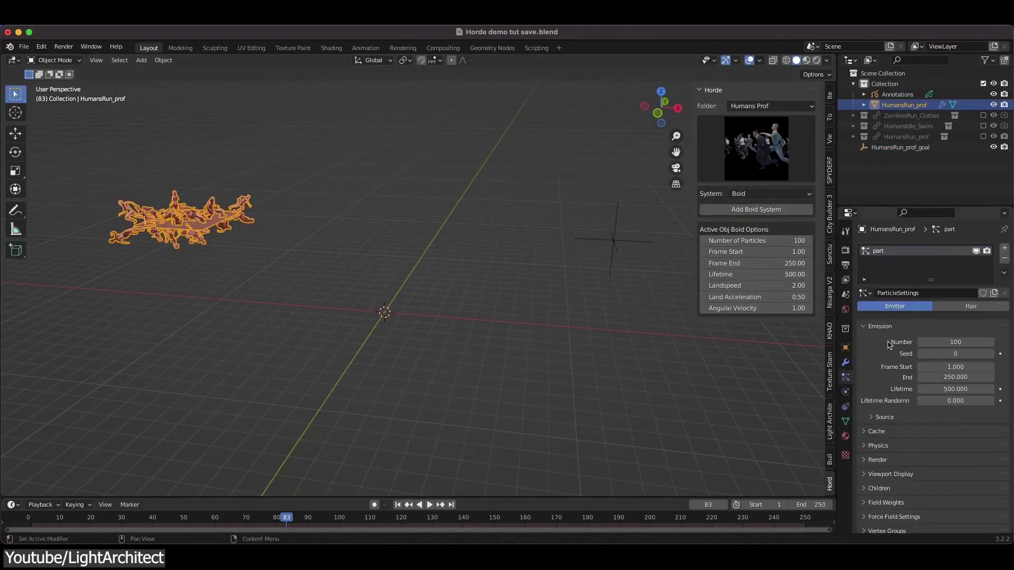
click(875, 431)
scroll(945, 437, down, 5)
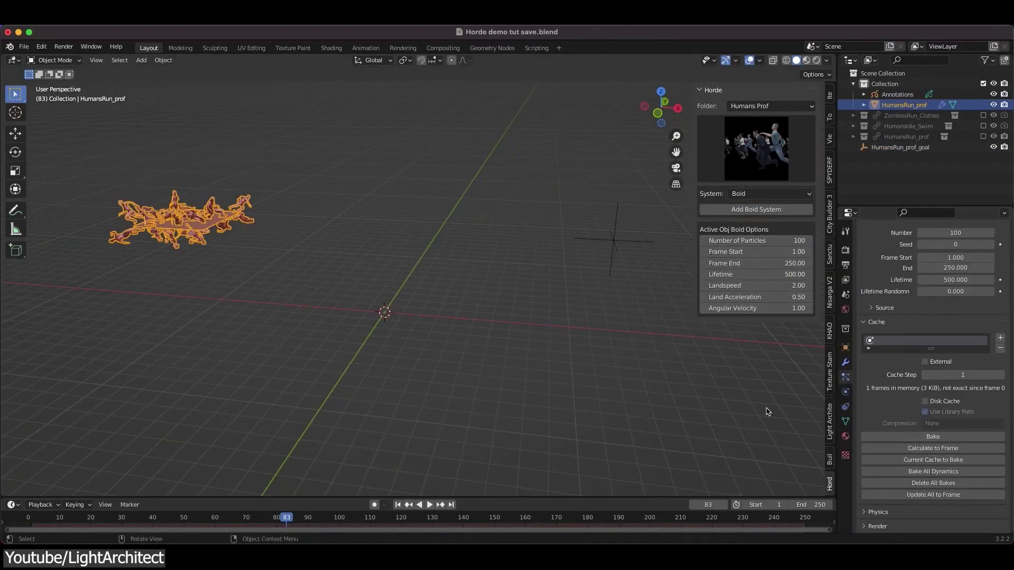
middle_drag(403, 140, 373, 216)
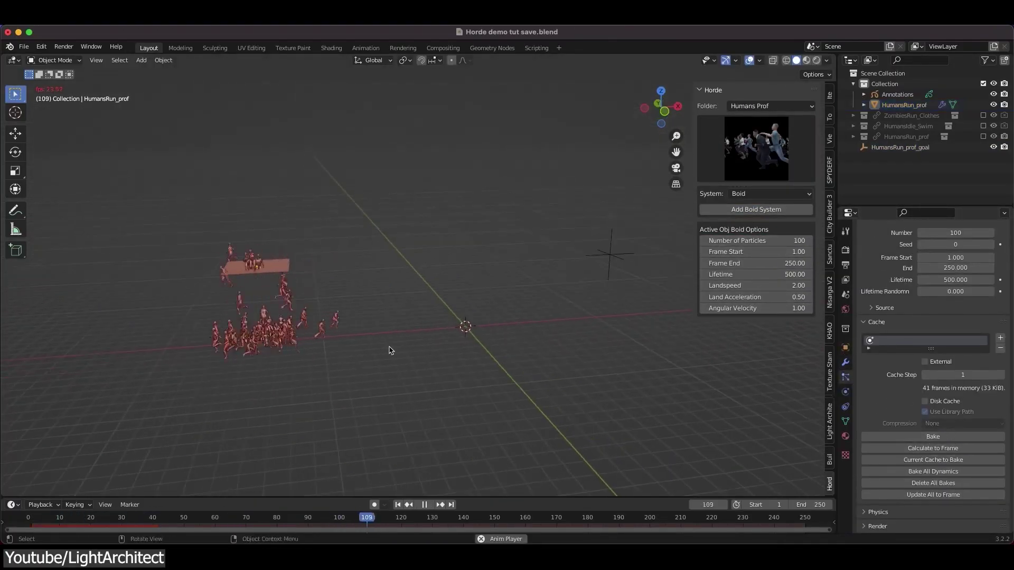
click(653, 278)
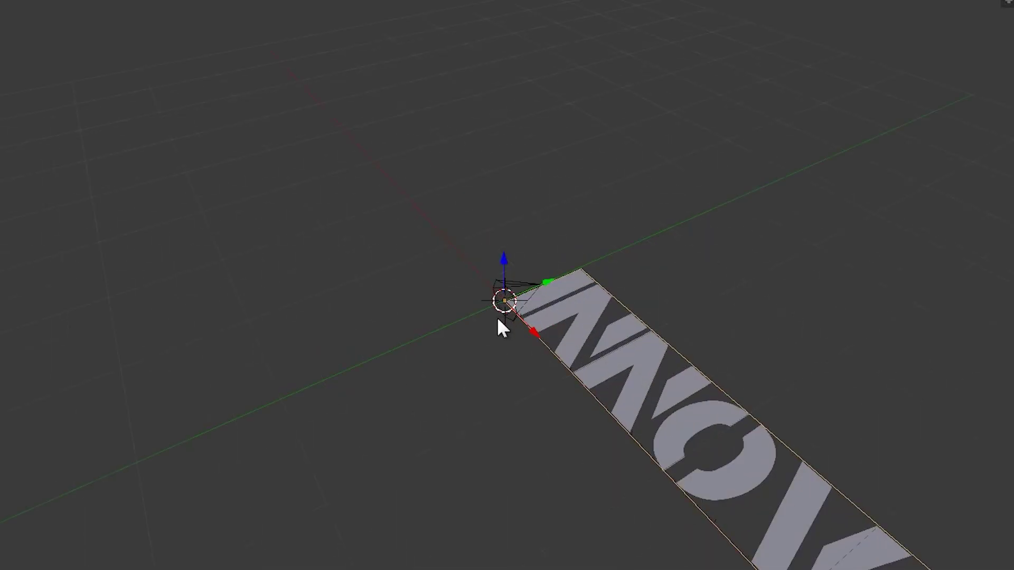
Slide the camera with the INNOVATION text sideways, rotate it 90° on X, and add 3D Cool Text
drag(410, 450, 878, 425)
text(rx90)
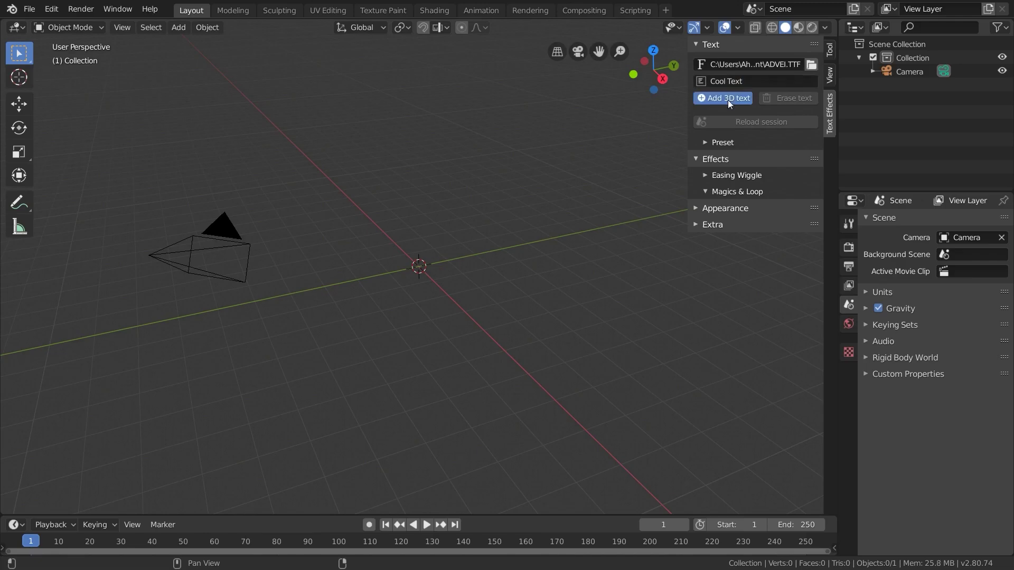
click(730, 103)
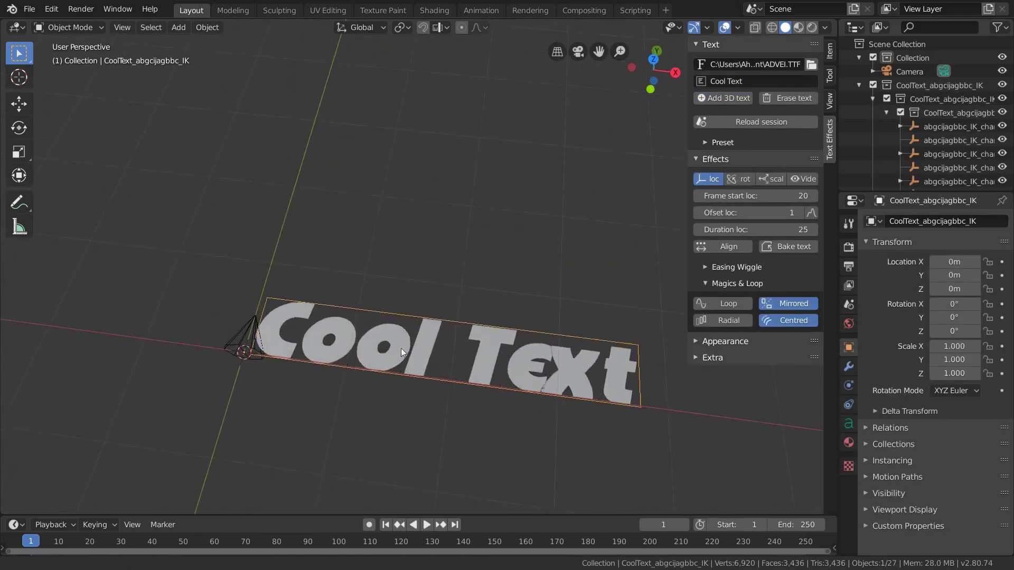
key(KP_7)
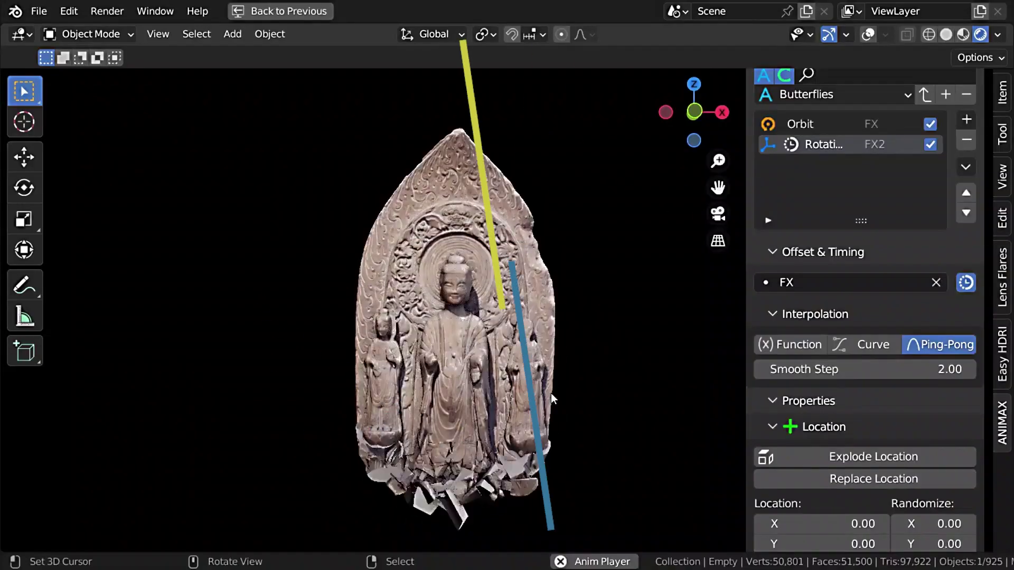
Expand the cube's Animax effect properties, then collapse its Rotation and Scale settings
scroll(857, 426, down, 5)
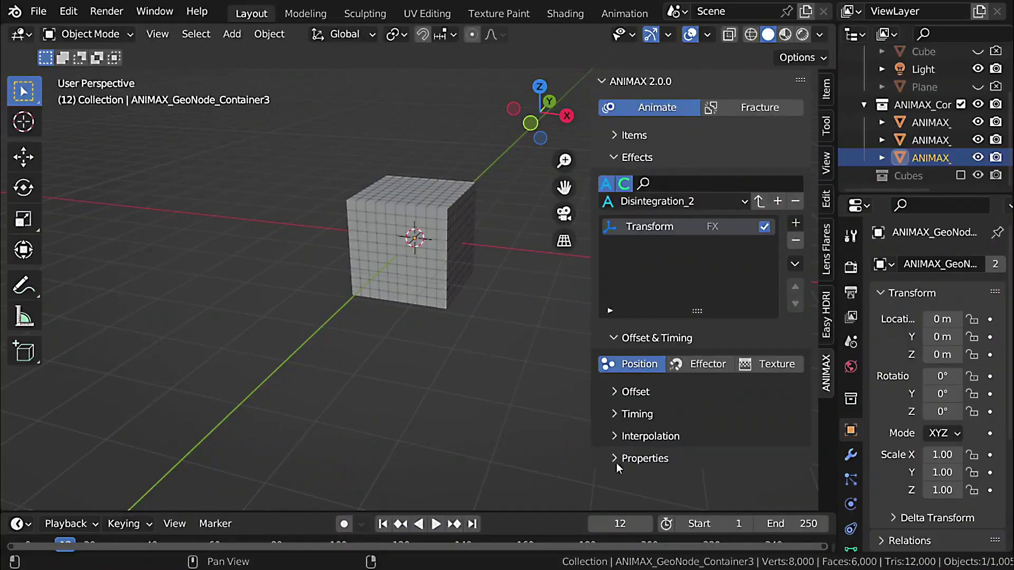
click(618, 458)
scroll(643, 434, down, 5)
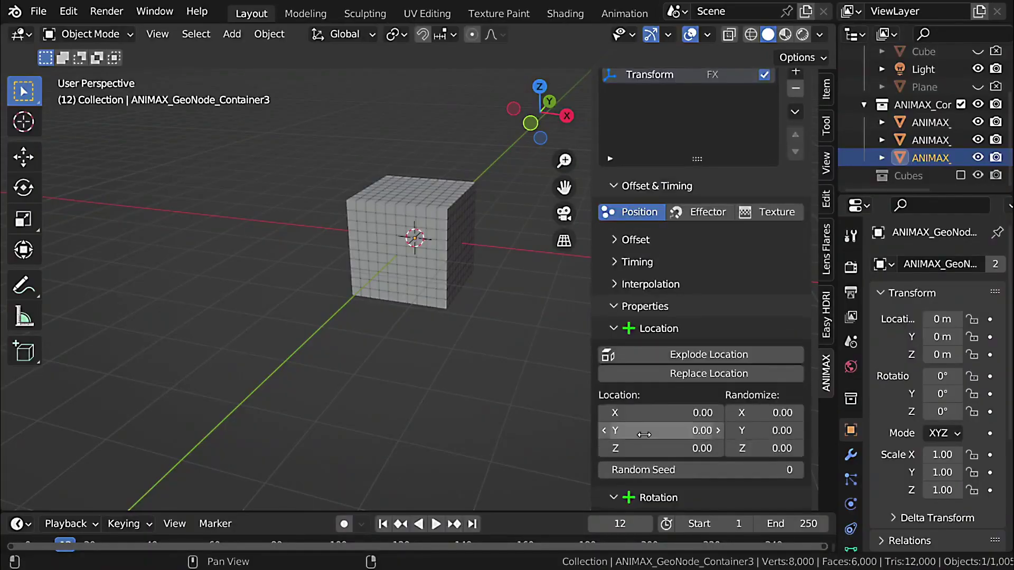
click(618, 357)
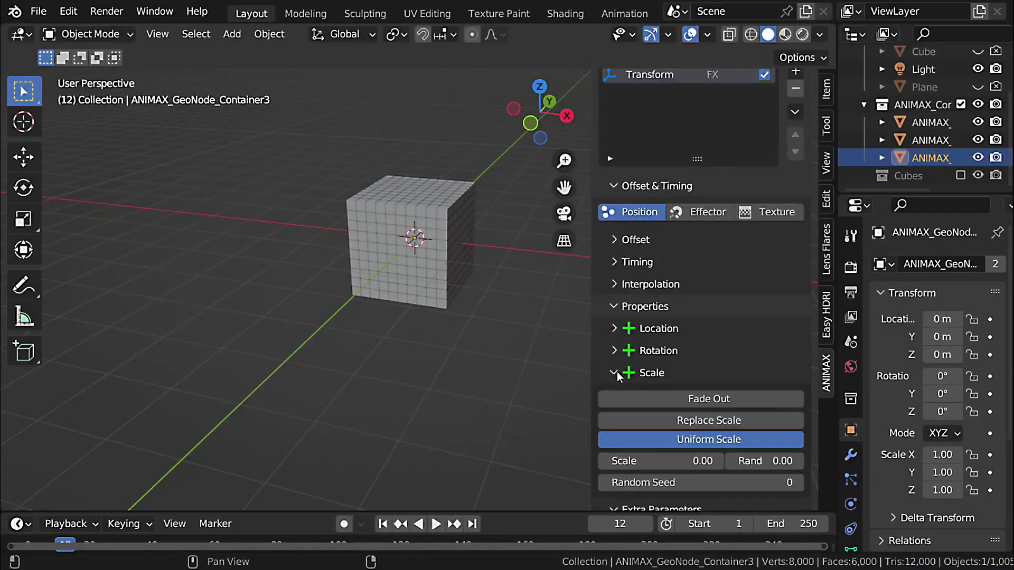
click(613, 373)
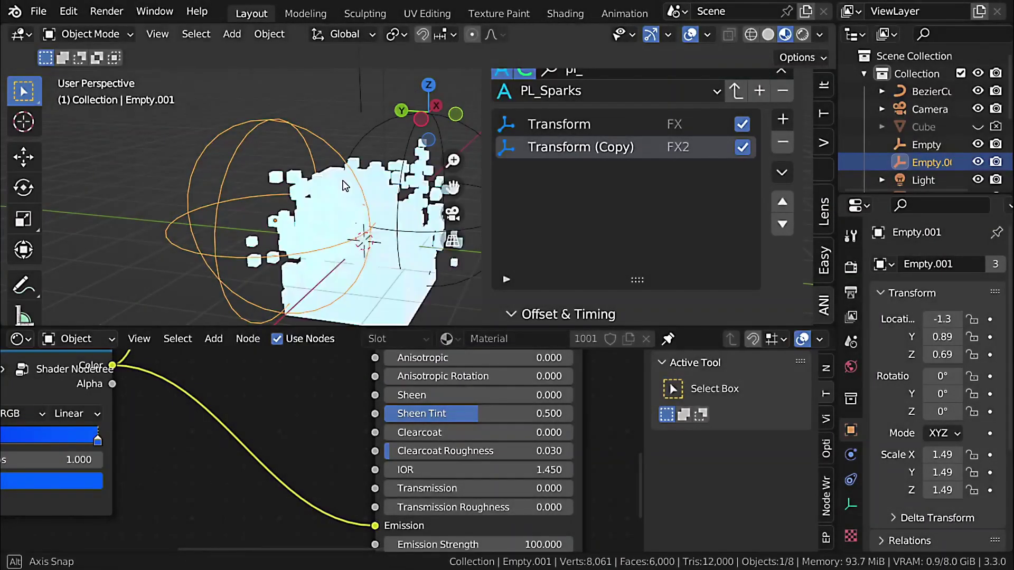
Set the left ColorRamp stop of the sparks shader to black
scroll(211, 464, down, 4)
scroll(212, 465, up, 4)
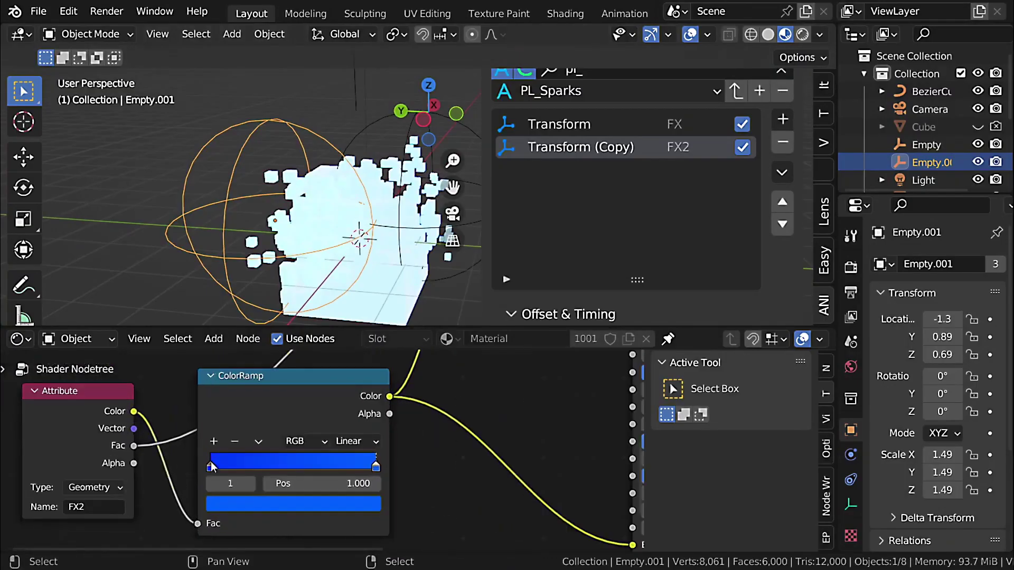
click(212, 464)
click(293, 503)
drag(347, 309, 347, 439)
key(ctrl+space)
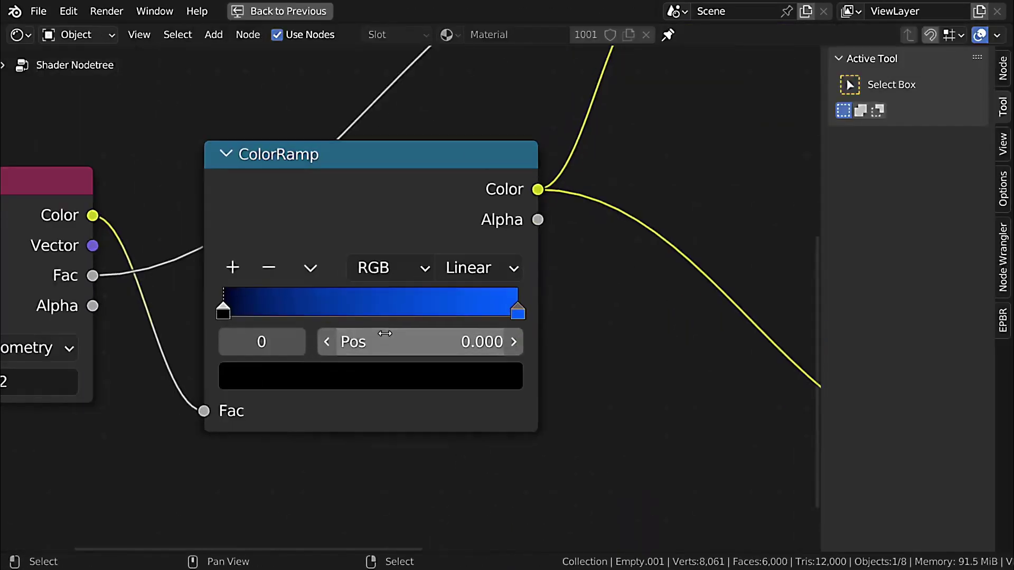
key(ctrl+space)
Move Empty.001 to a new spot through the cubes and enable Bloom
key(g)
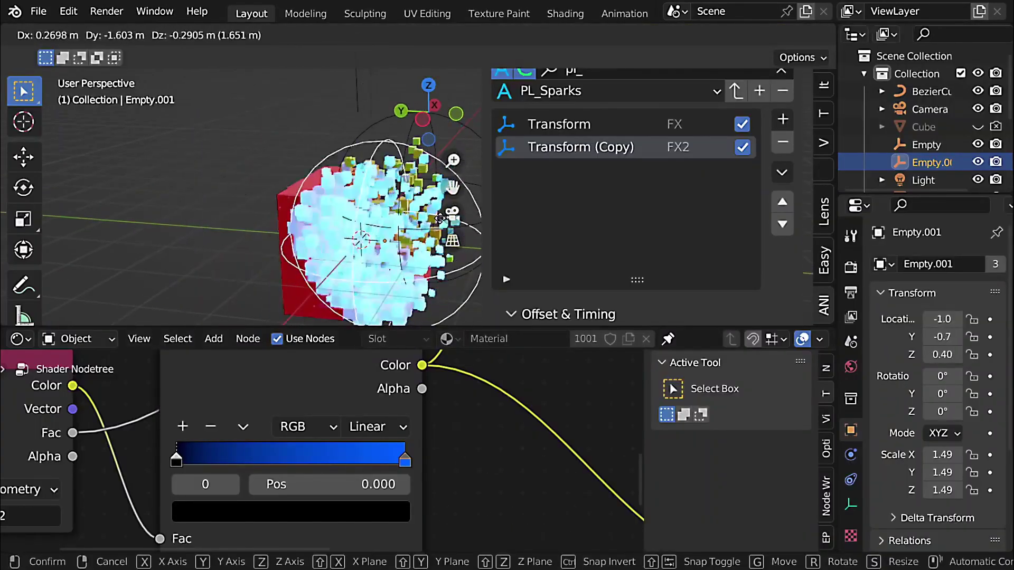
click(373, 231)
click(893, 411)
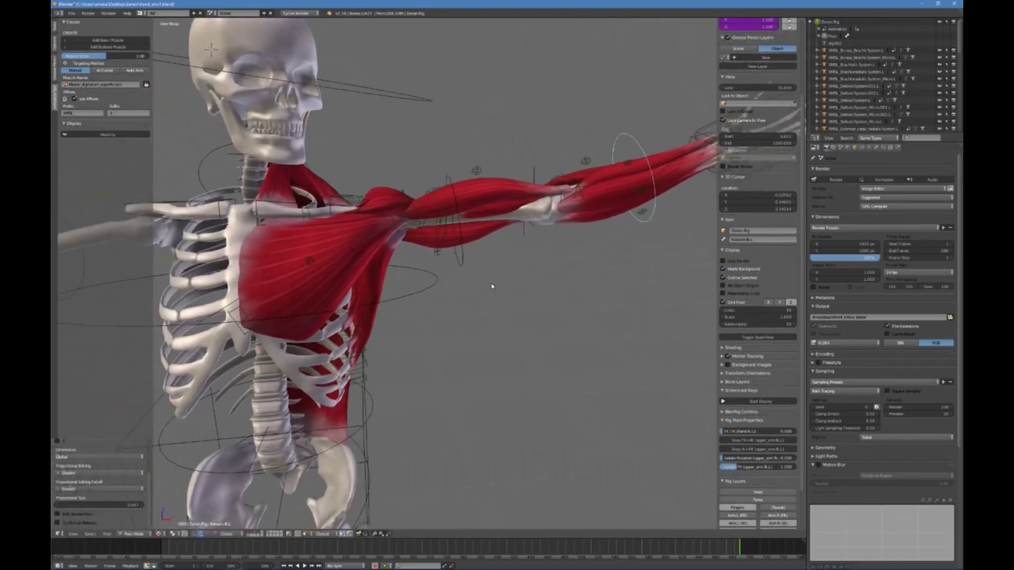
Rotate the upper arm level and bend it so the muscles deform, then orbit to the back
key(r)
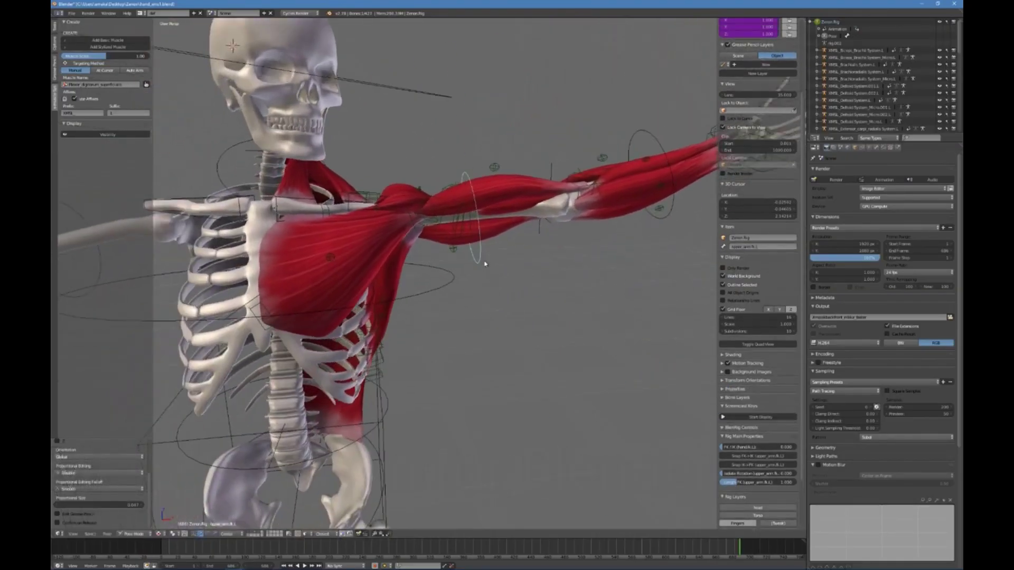
click(446, 320)
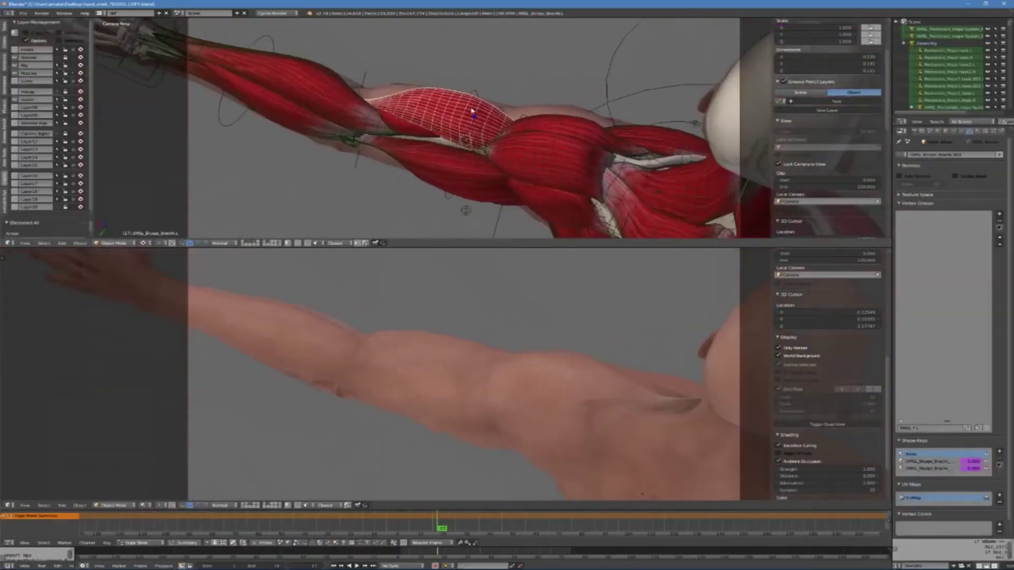
key(r)
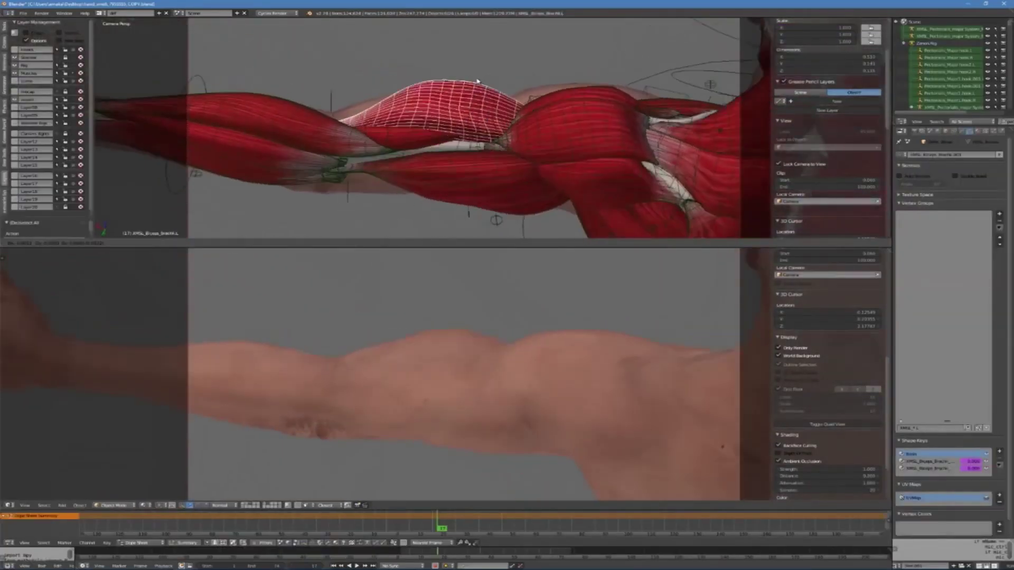
key(r)
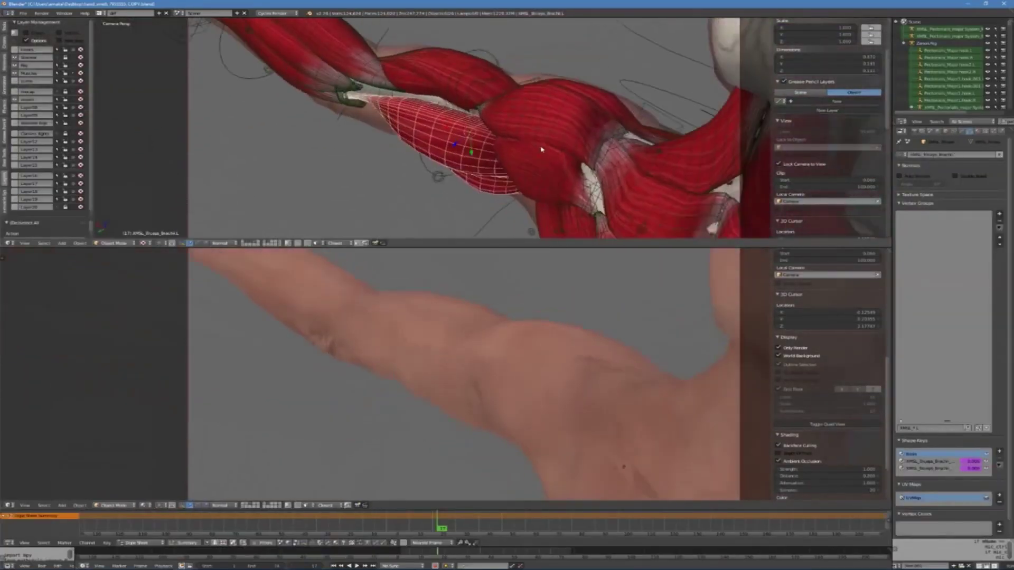
middle_drag(488, 156, 554, 117)
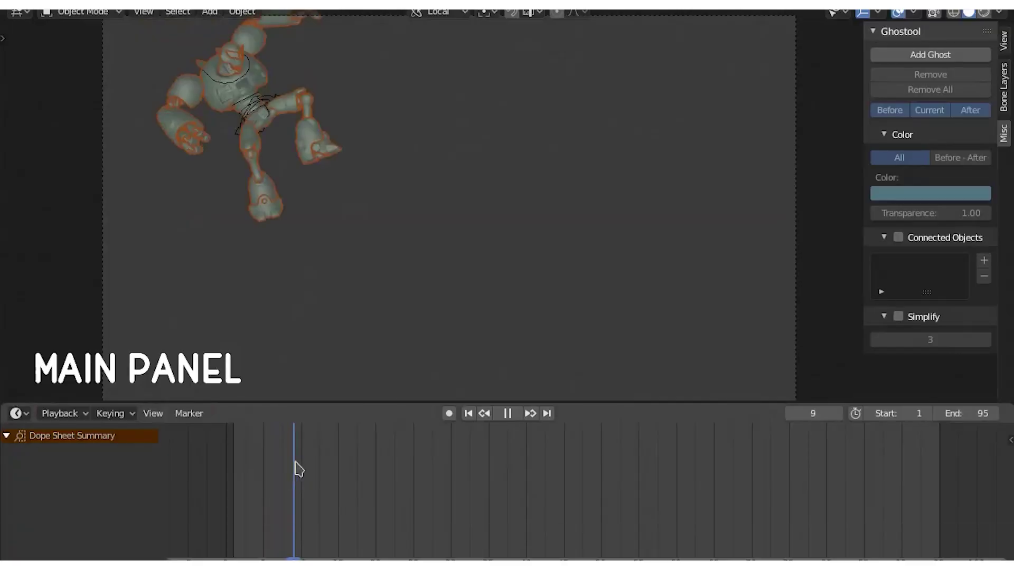
Add a ghost of the robot's current pose, play it back, then remove all ghosts
click(901, 56)
key(space)
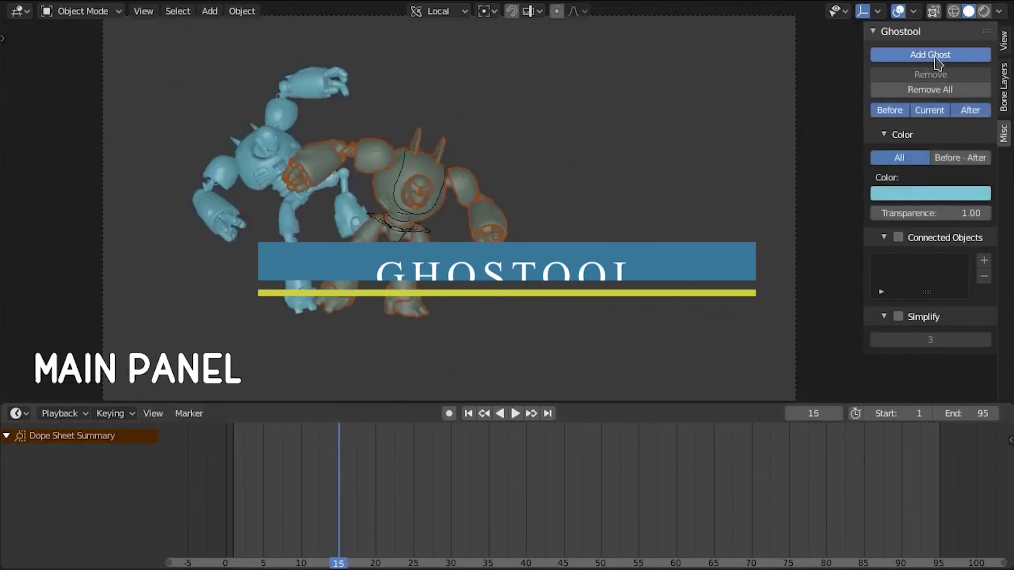
key(space)
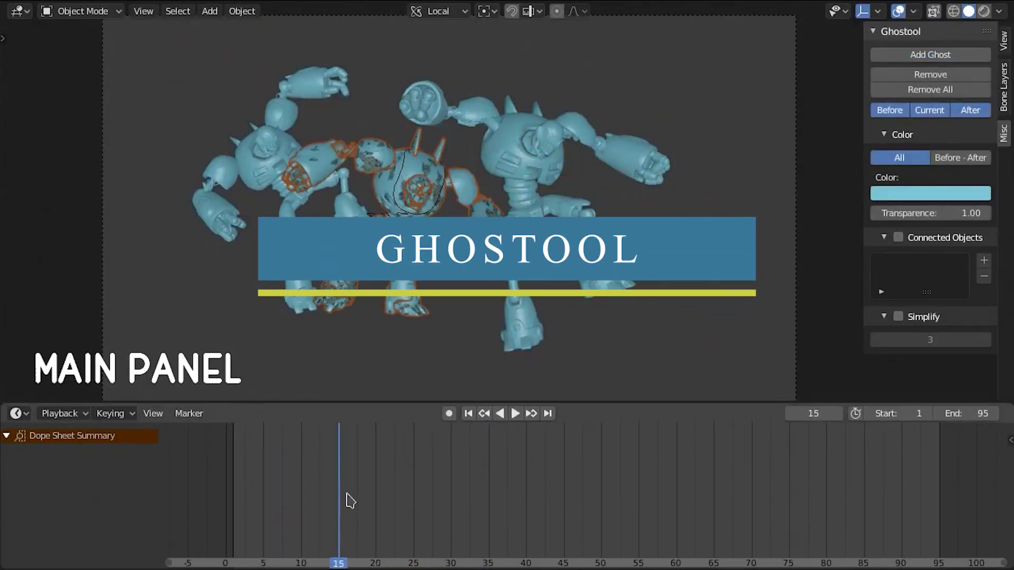
click(303, 482)
click(919, 90)
Add new ghosts of the robot's pose, including one at frame 18, and play the animation
click(304, 483)
click(919, 57)
key(space)
click(921, 55)
key(space)
drag(416, 471, 294, 495)
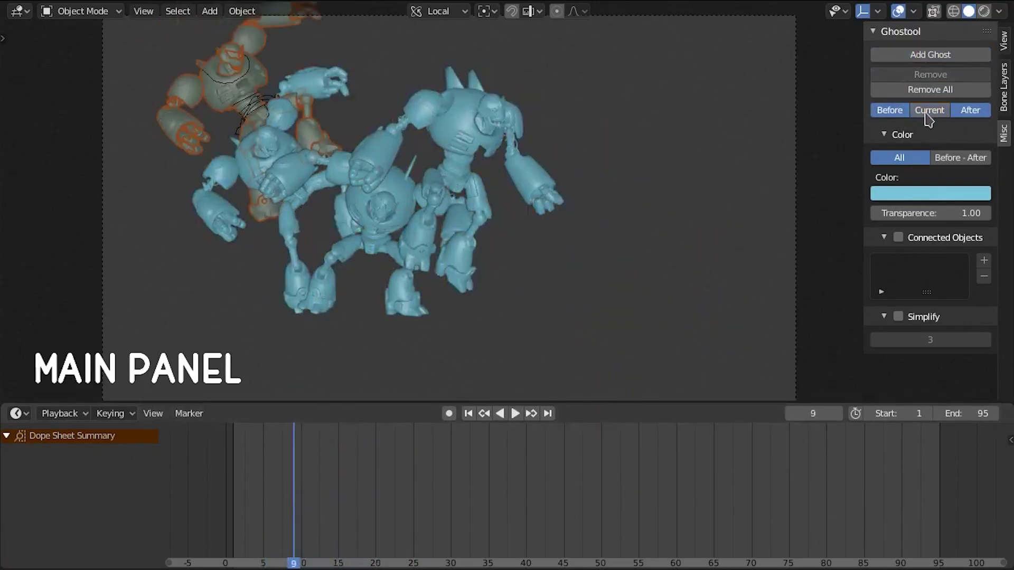
key(space)
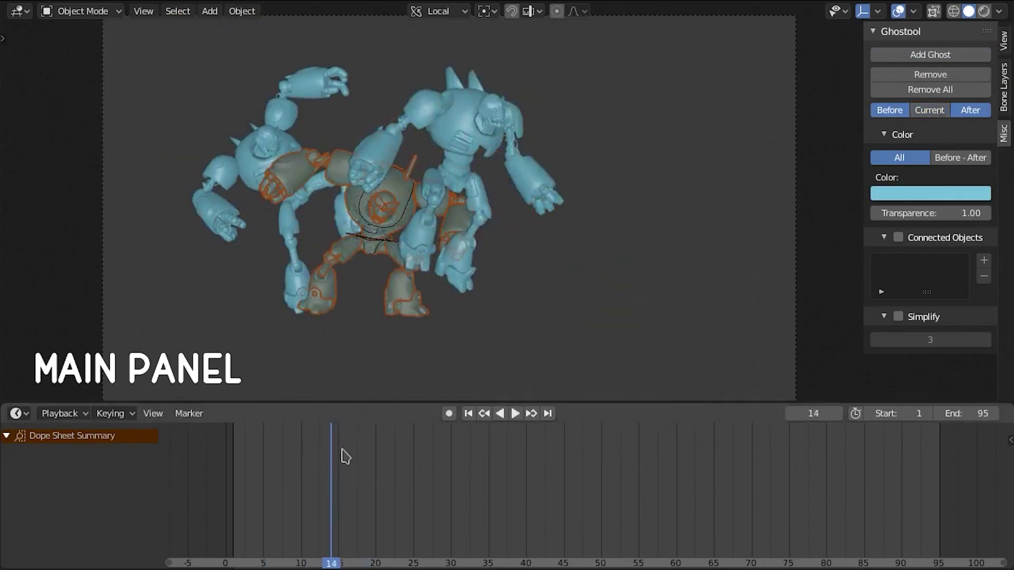
key(space)
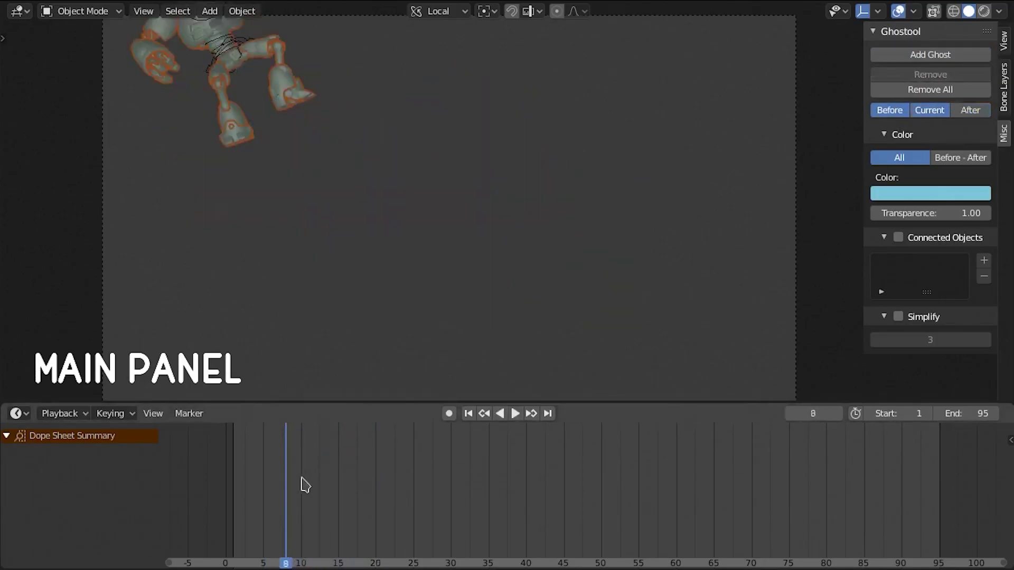
Show ghosts before and at the current frame across frames 10–33, coloured pink
drag(301, 482, 488, 493)
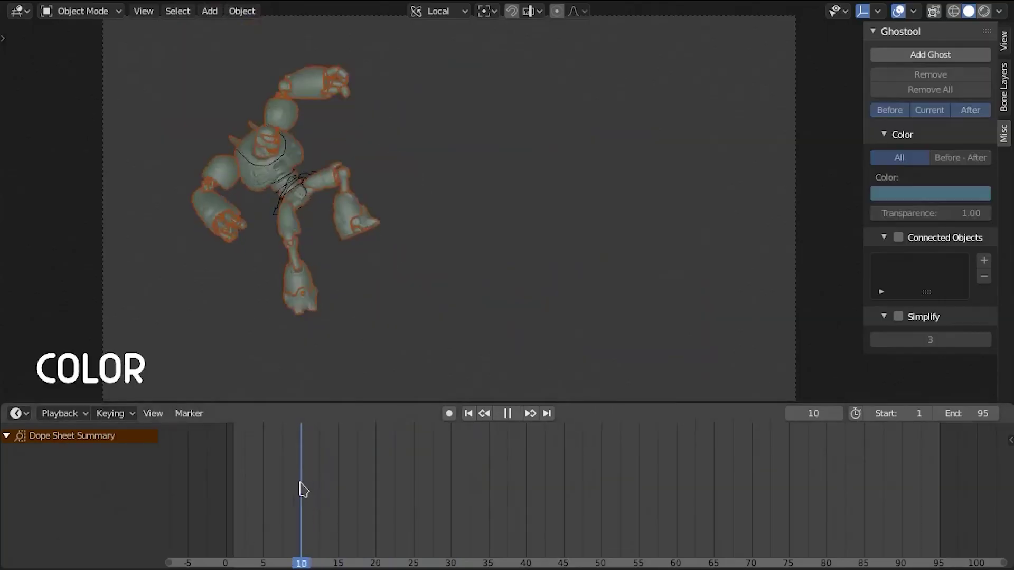
drag(301, 492, 404, 493)
click(955, 194)
click(892, 248)
mouse_move(473, 475)
mouse_down()
mouse_move(384, 470)
mouse_move(473, 476)
mouse_up()
drag(929, 213, 961, 212)
key(space)
click(362, 484)
Colour before/after ghosts separately with purple, then use one cyan colour for all ghosts
click(961, 157)
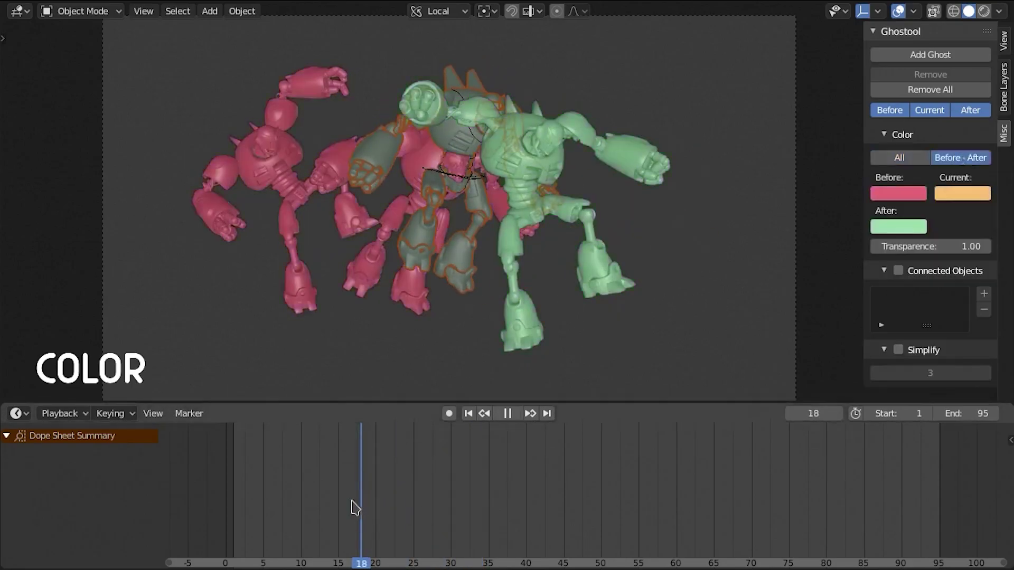
mouse_move(363, 528)
mouse_down()
mouse_move(406, 529)
mouse_move(350, 533)
mouse_up()
click(968, 194)
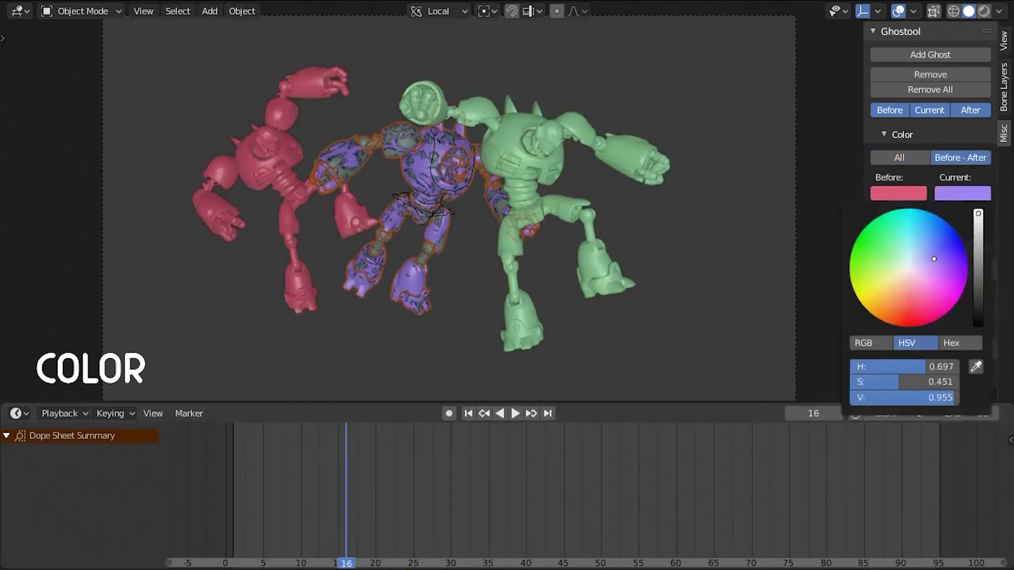
click(950, 253)
drag(396, 482, 504, 483)
key(space)
click(898, 157)
click(930, 193)
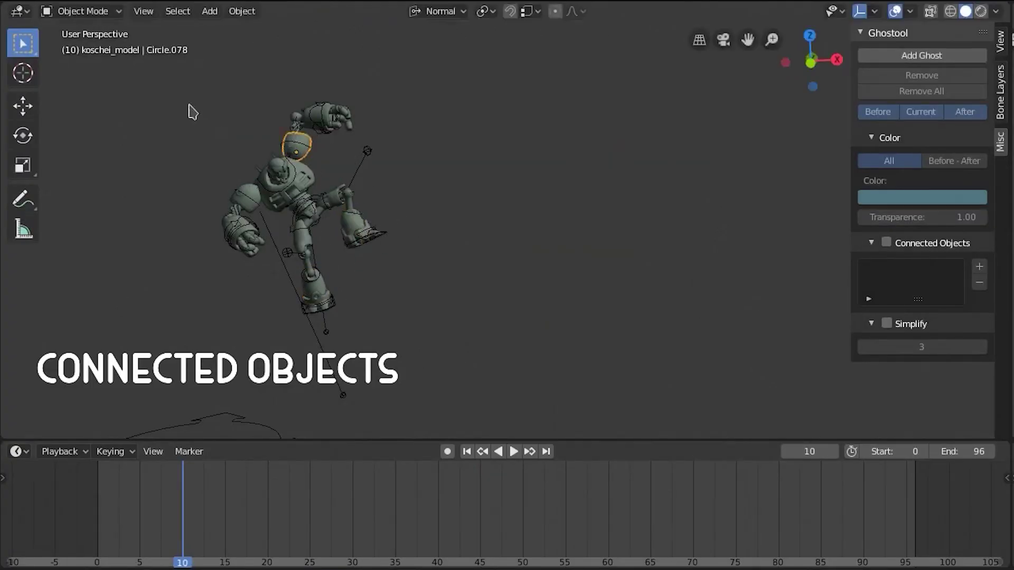
Box-select all the robot's parts and rig, add a ghost at frame 10, and play past it
drag(181, 79, 440, 345)
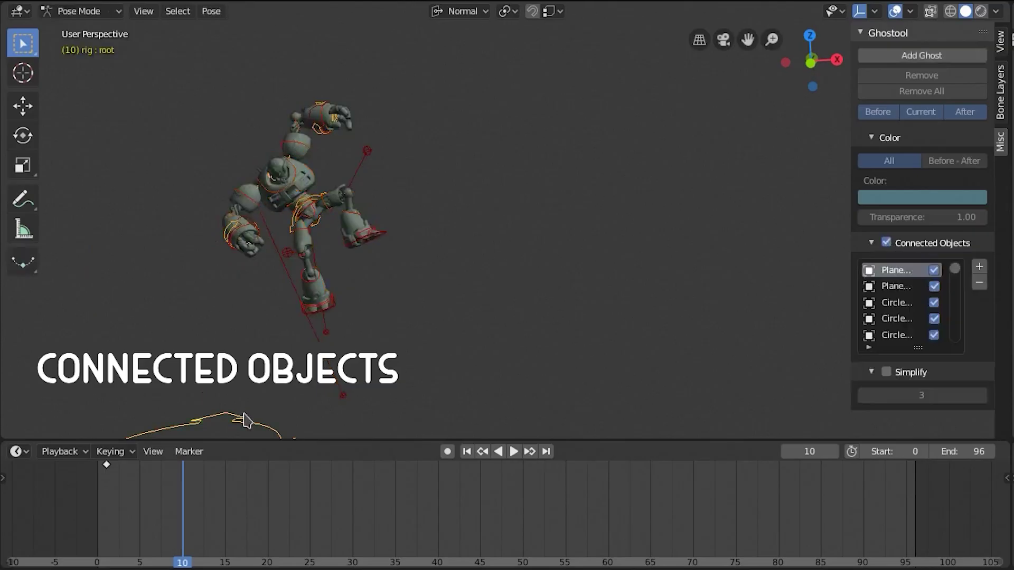
key(space)
key(space)
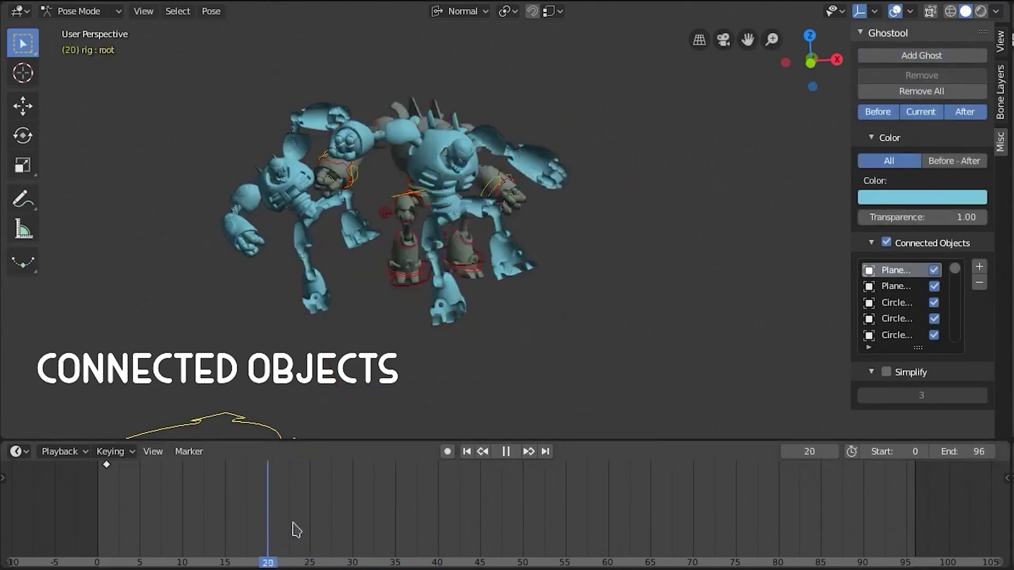
key(space)
click(228, 522)
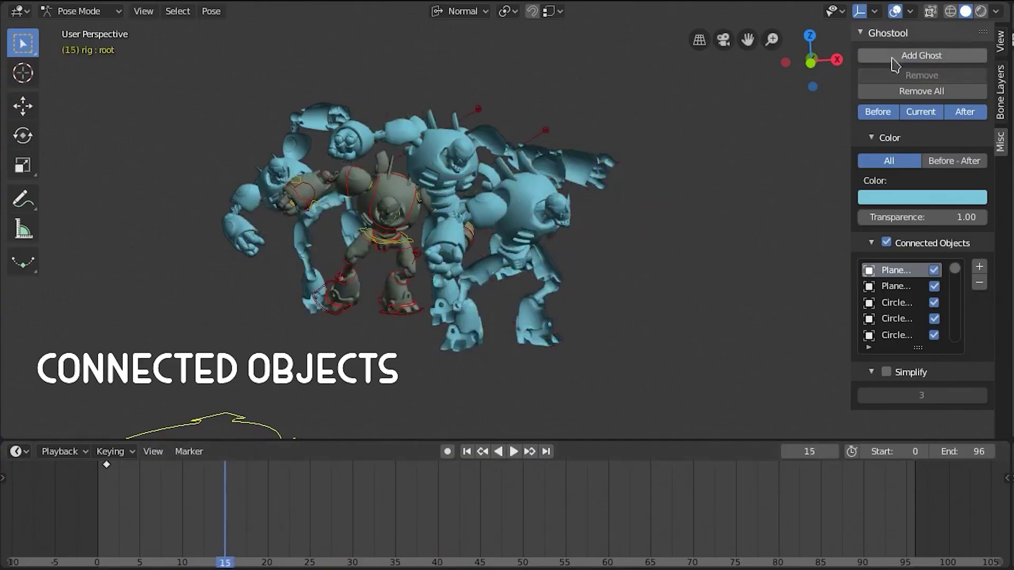
key(space)
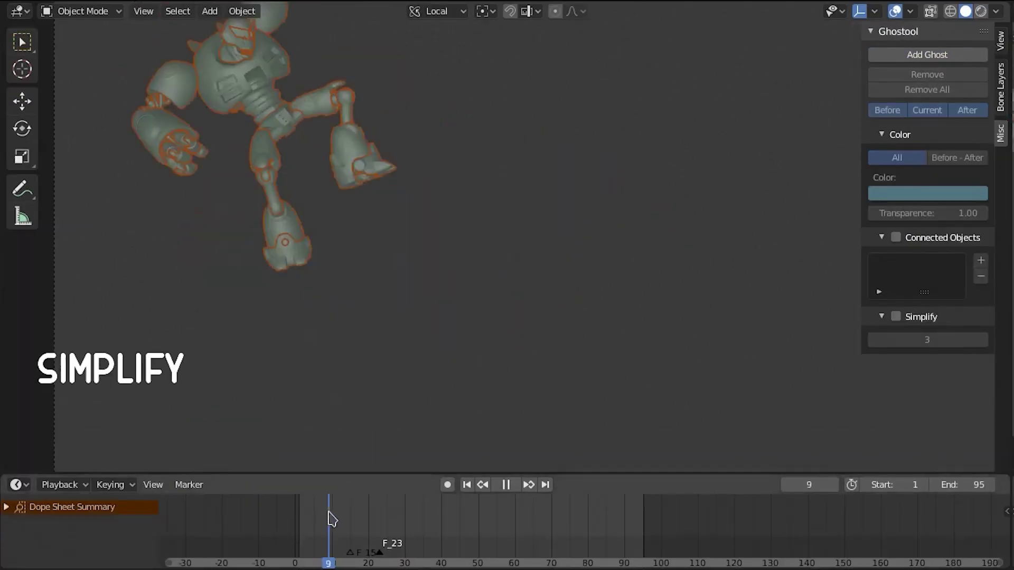
key(space)
click(899, 54)
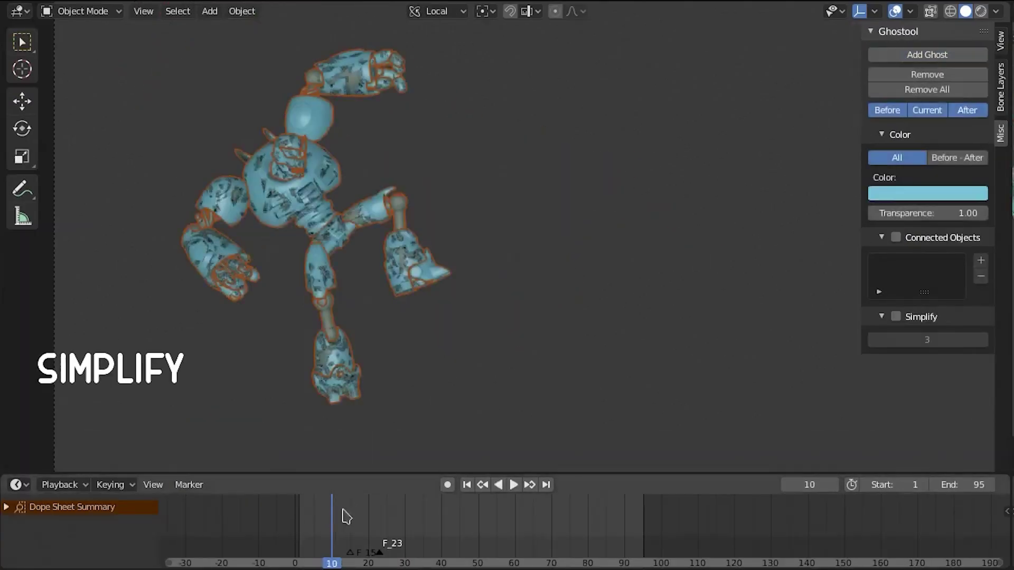
key(space)
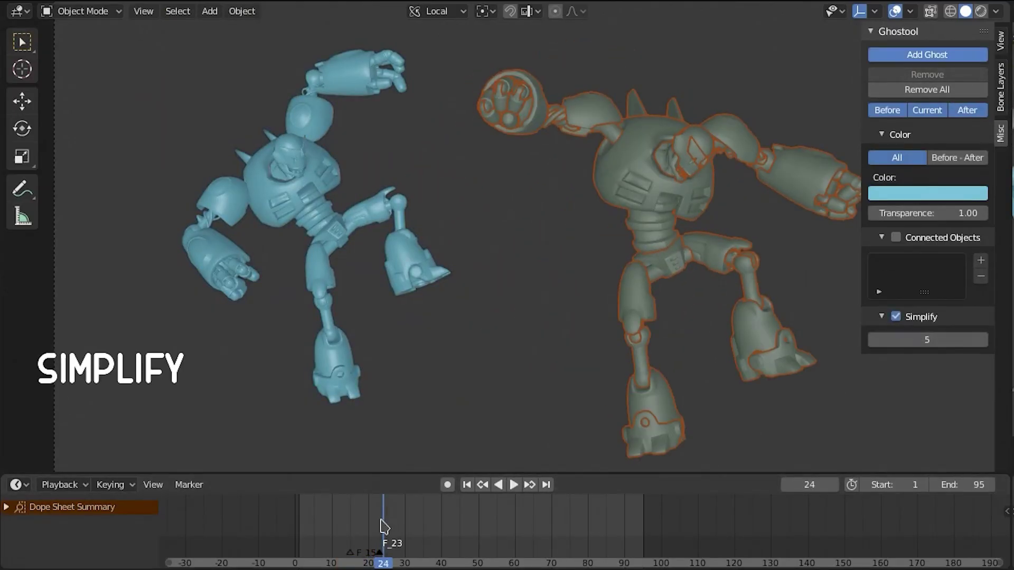
drag(385, 525, 315, 523)
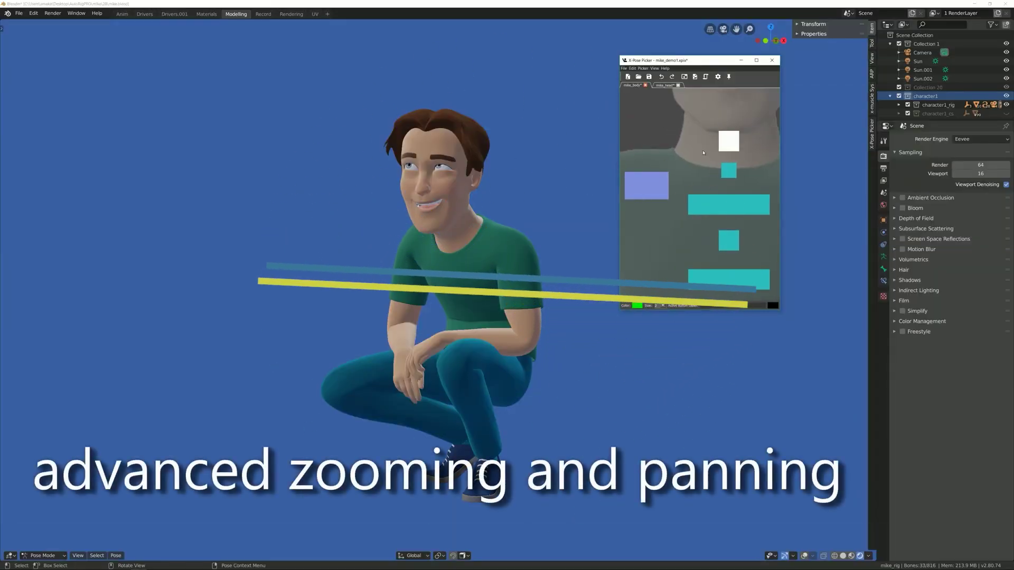
Dock the picker toolbar, show the mike_head face picker, restore its frame, and save the custom keymap
scroll(736, 162, down, 5)
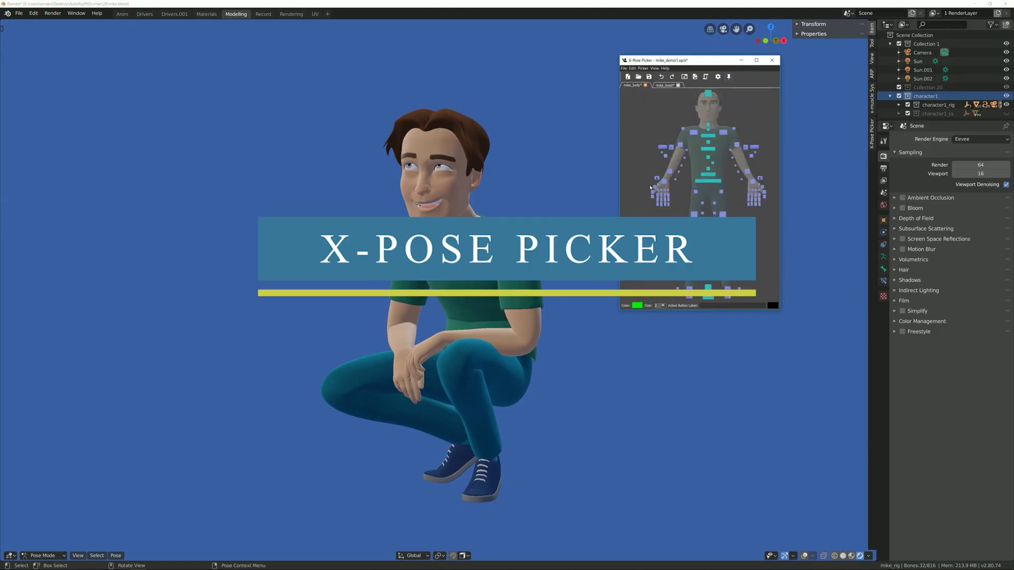
drag(748, 149, 628, 305)
click(664, 64)
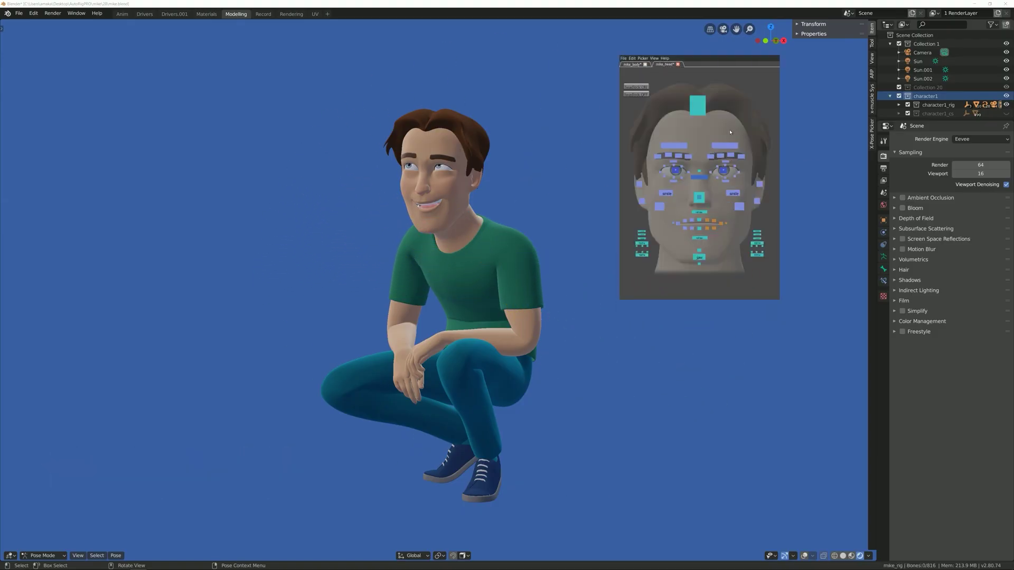
click(675, 120)
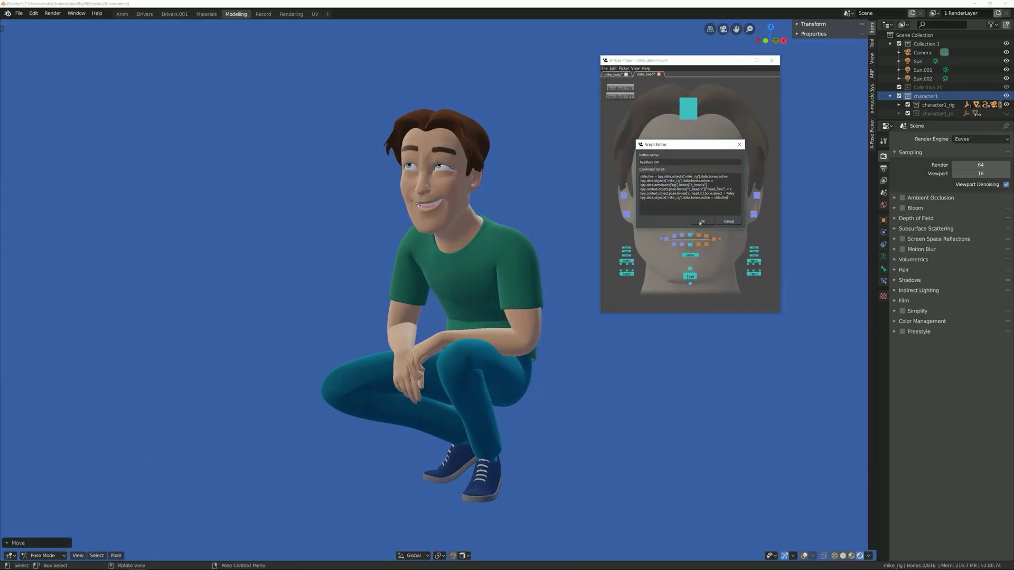
click(655, 148)
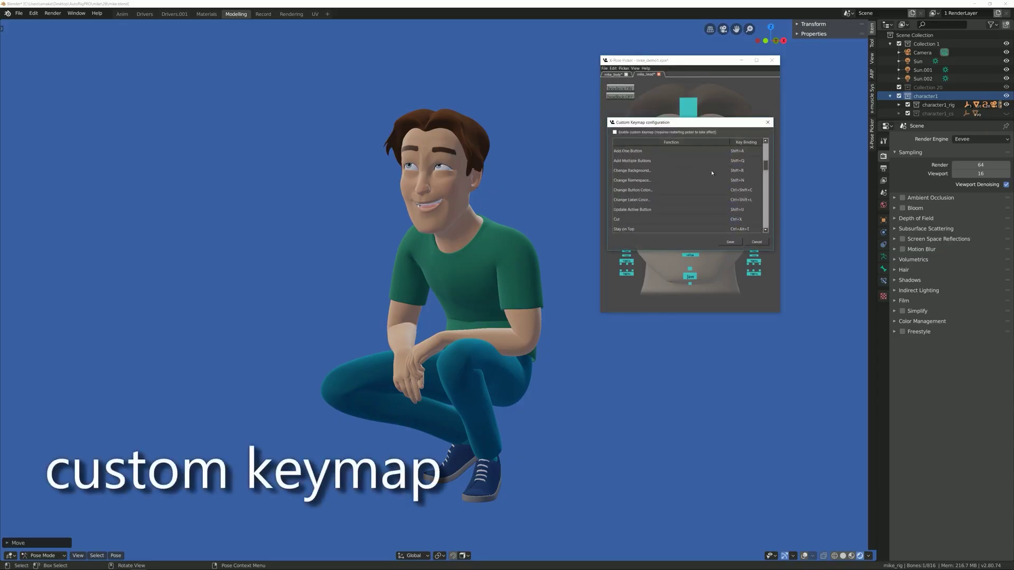
scroll(717, 164, down, 3)
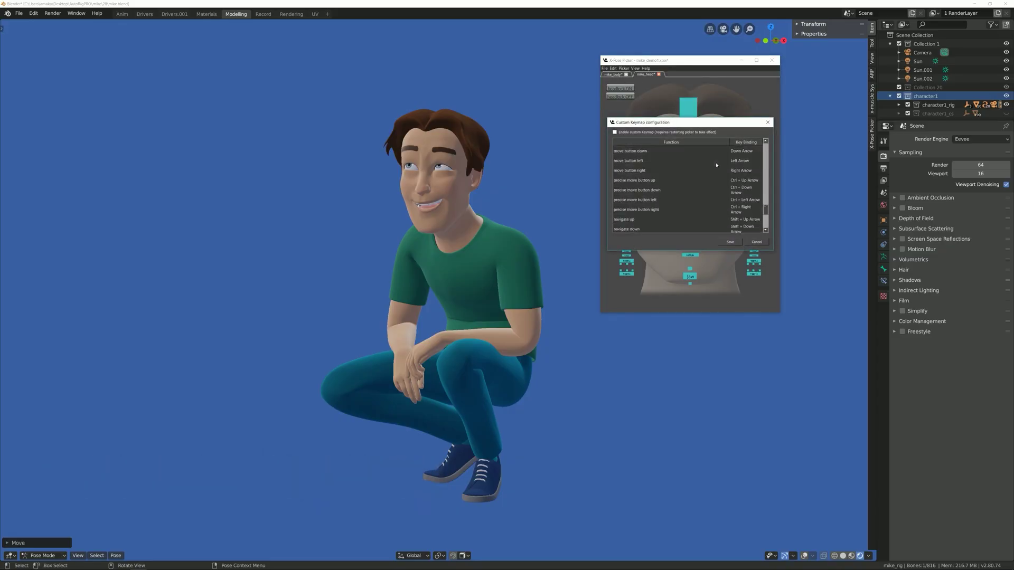
click(738, 244)
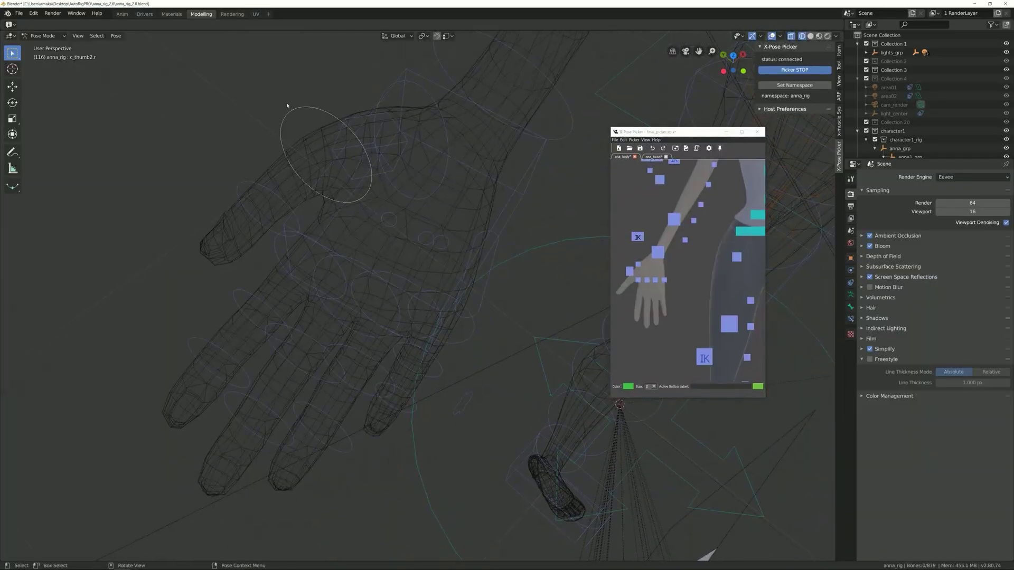
Add finger buttons on the hand, distribute them horizontally, and give all 18 a new colour
click(625, 287)
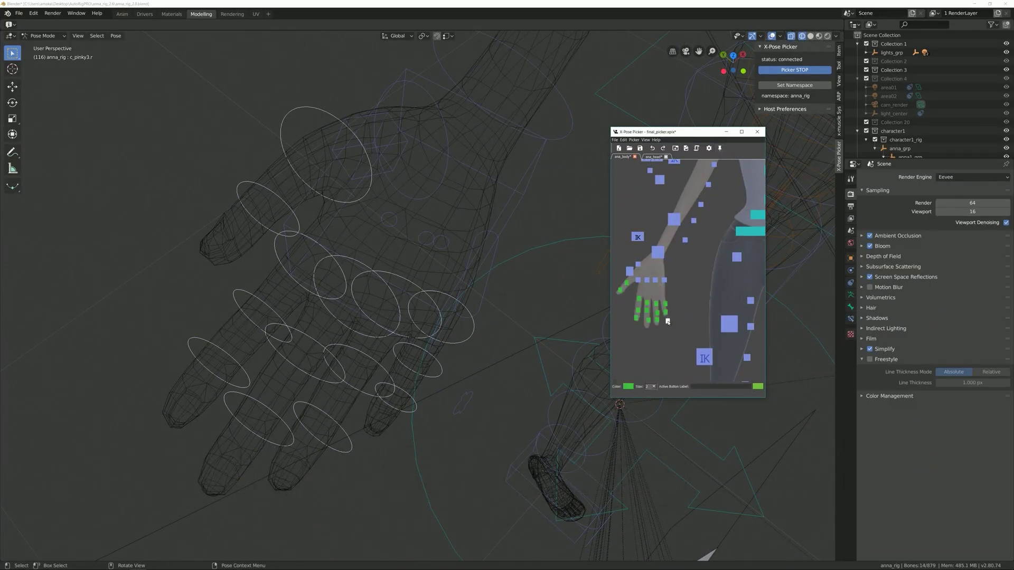
scroll(632, 313, up, 4)
drag(734, 267, 707, 343)
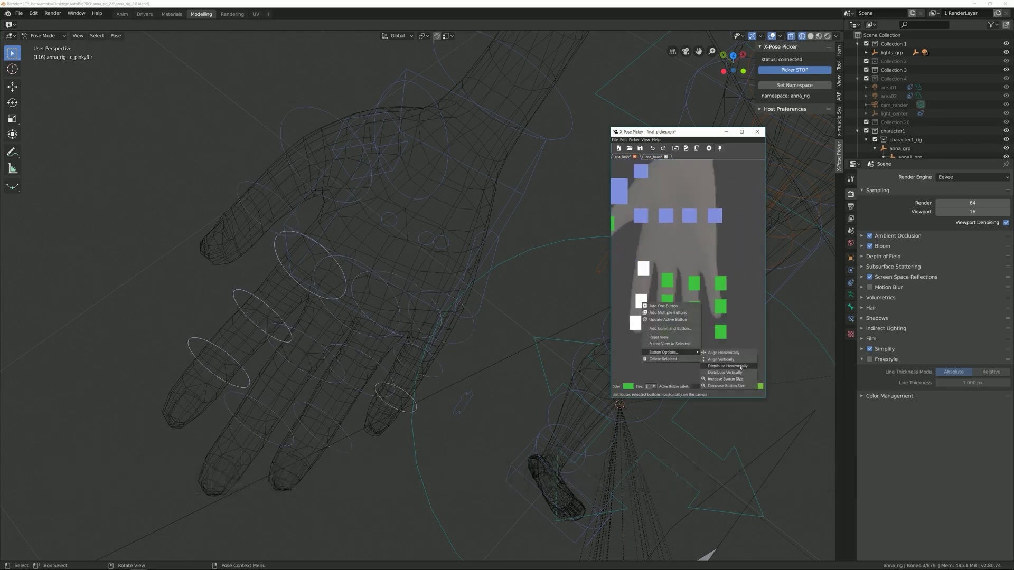
click(741, 365)
scroll(653, 307, down, 2)
right_click(653, 307)
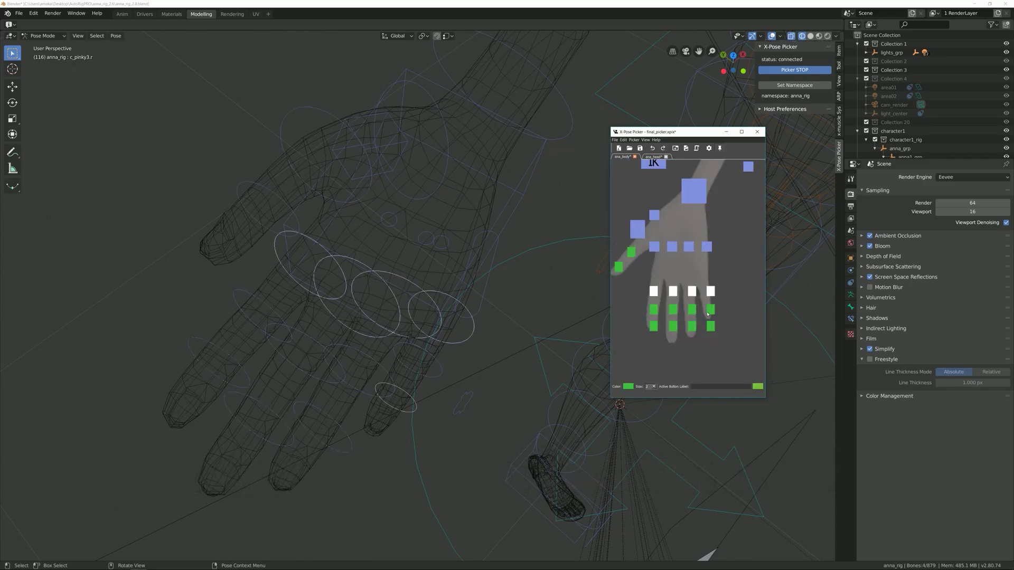
drag(621, 351, 621, 350)
click(633, 140)
mouse_move(642, 152)
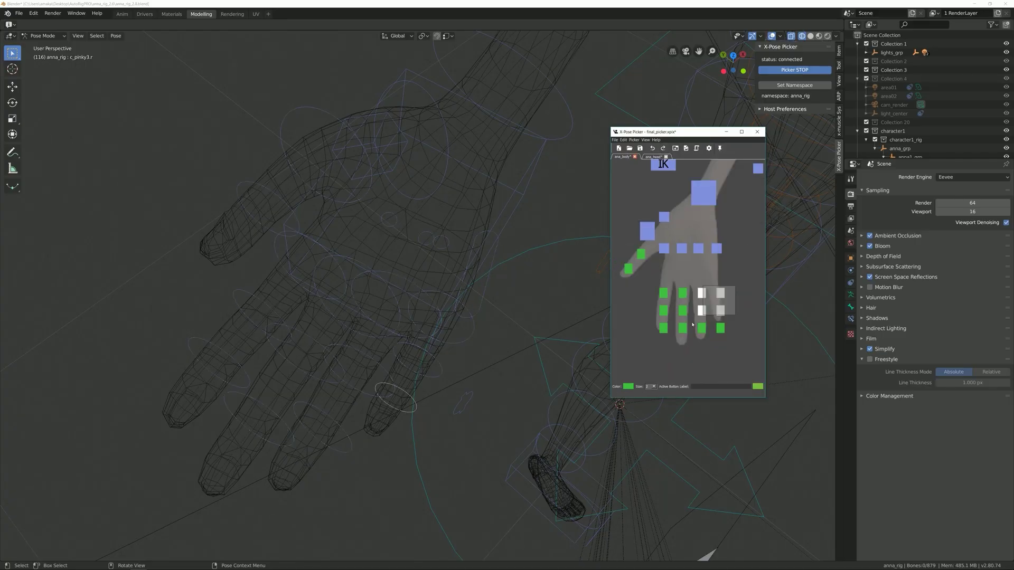
click(655, 183)
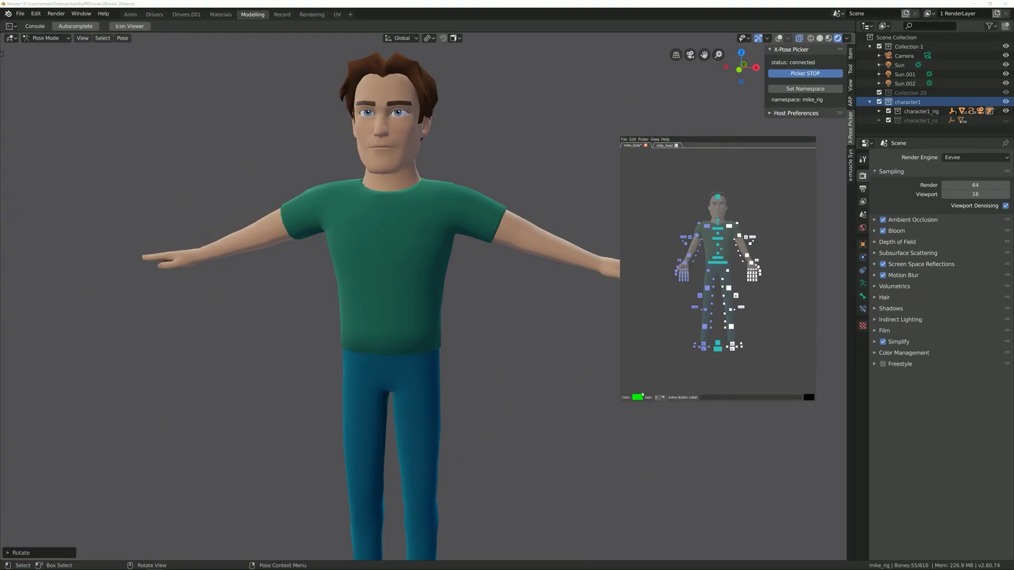
Select the right upper-arm bone and rotate the arm down from the T-pose
scroll(760, 335, up, 3)
click(738, 280)
key(r)
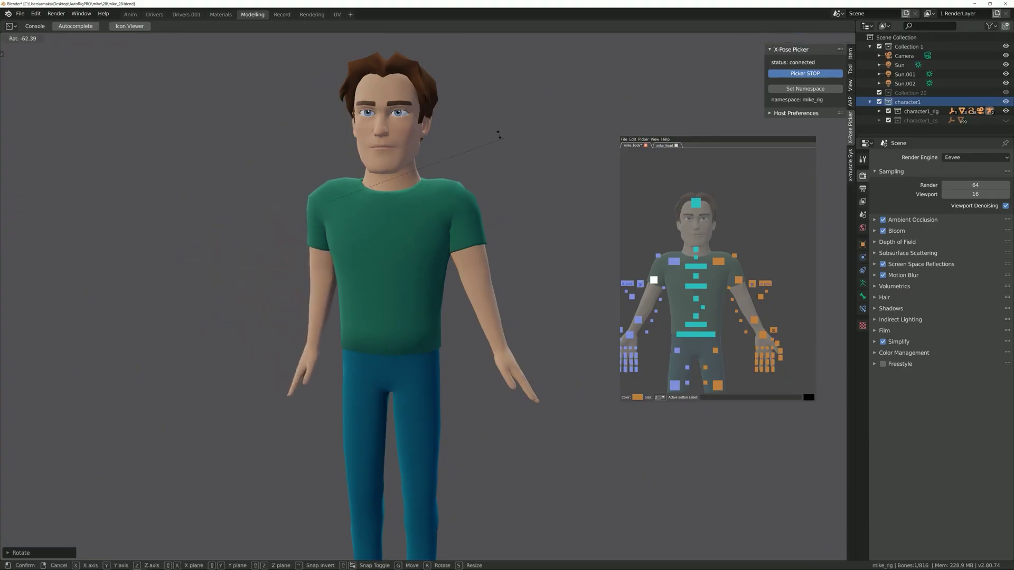
click(483, 133)
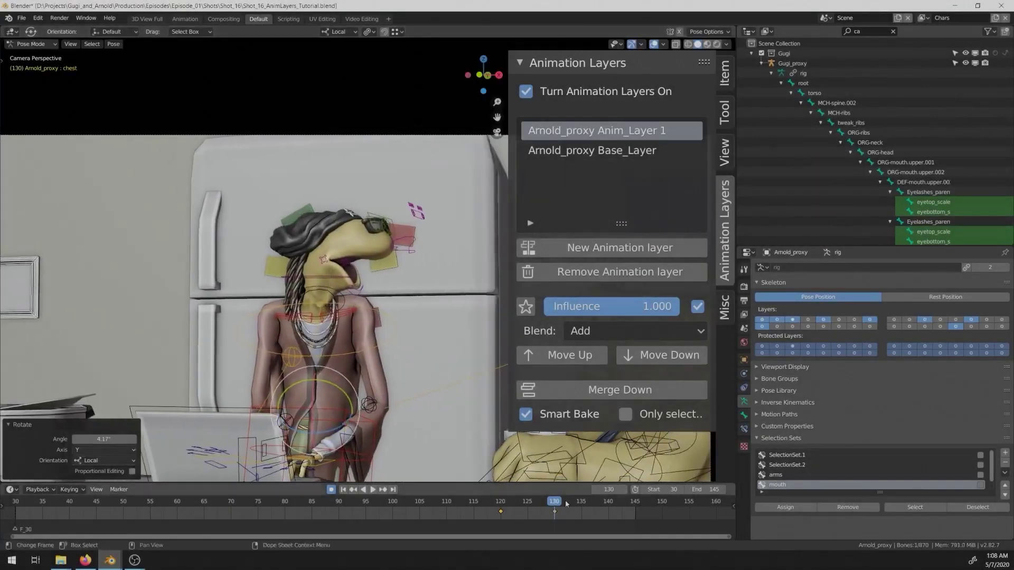
Jump to frame 145 on the timeline
click(634, 504)
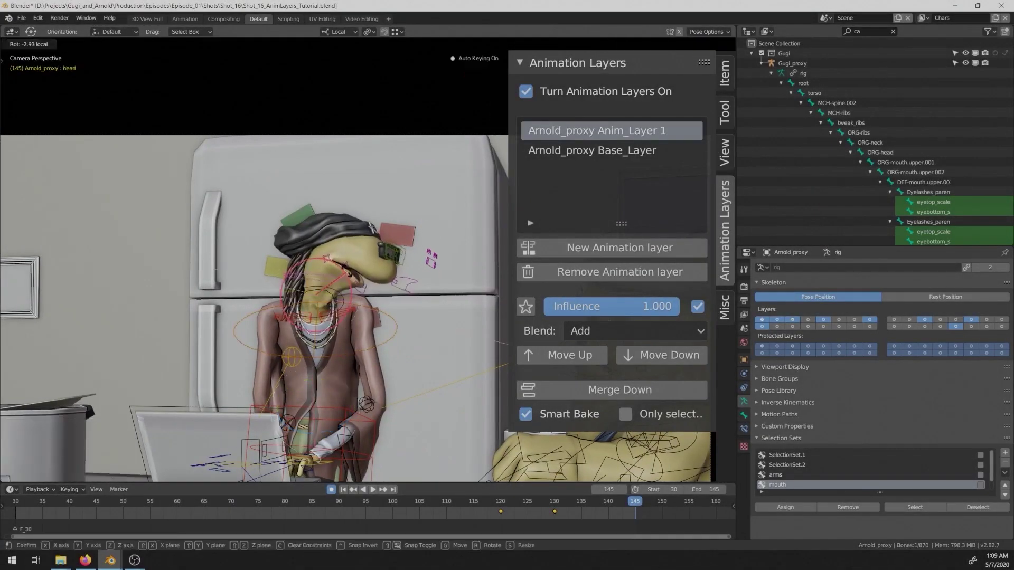